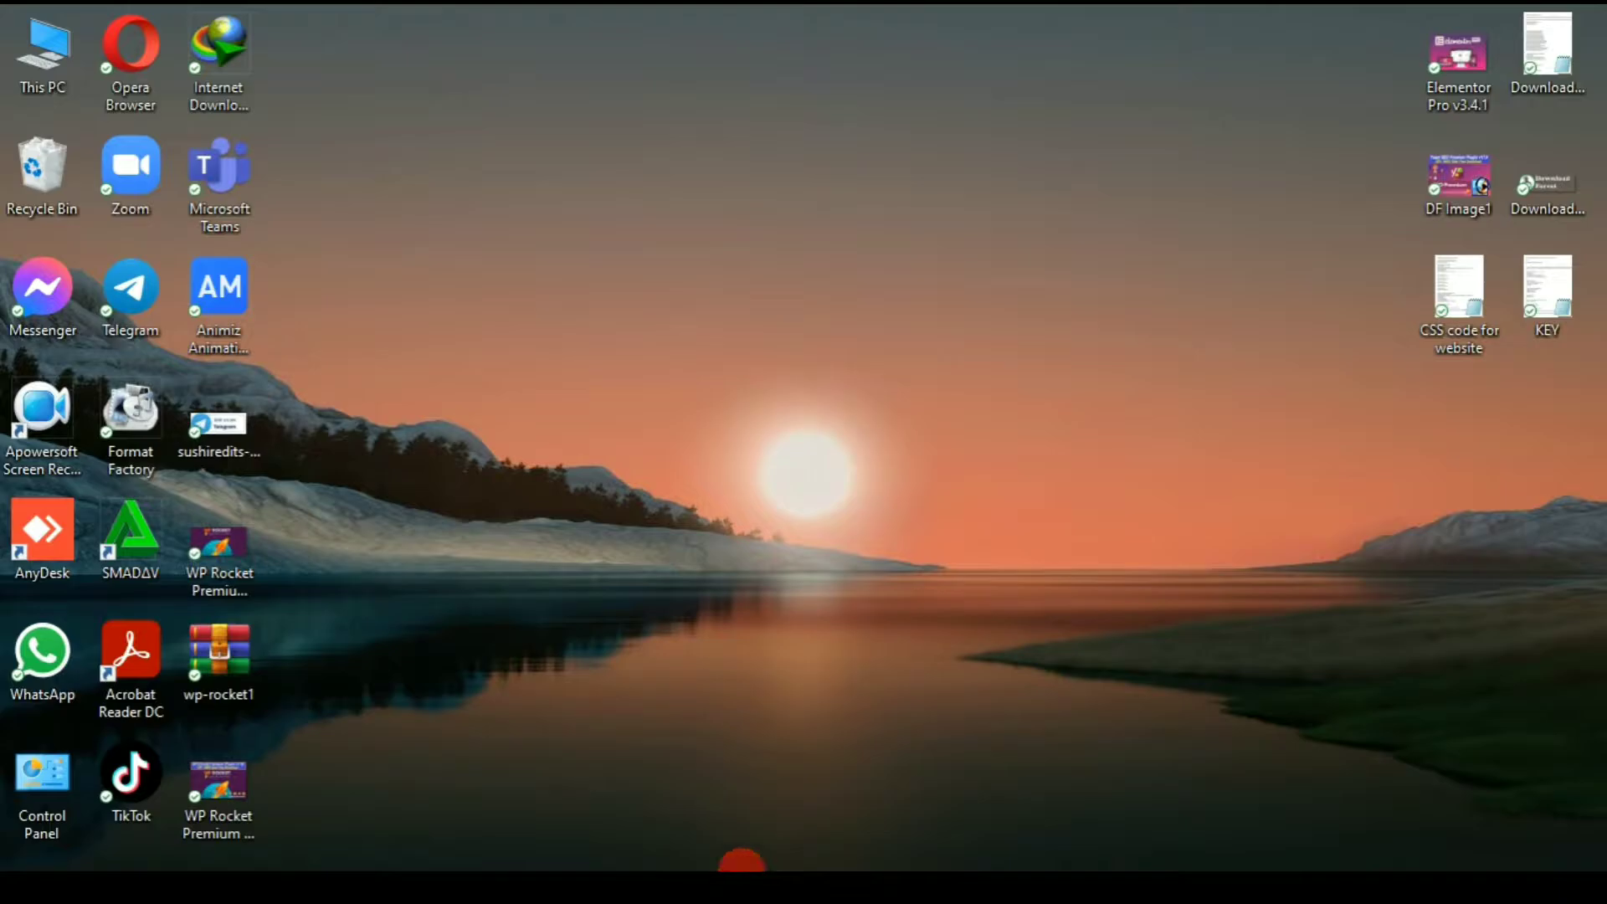
right_click(584, 134)
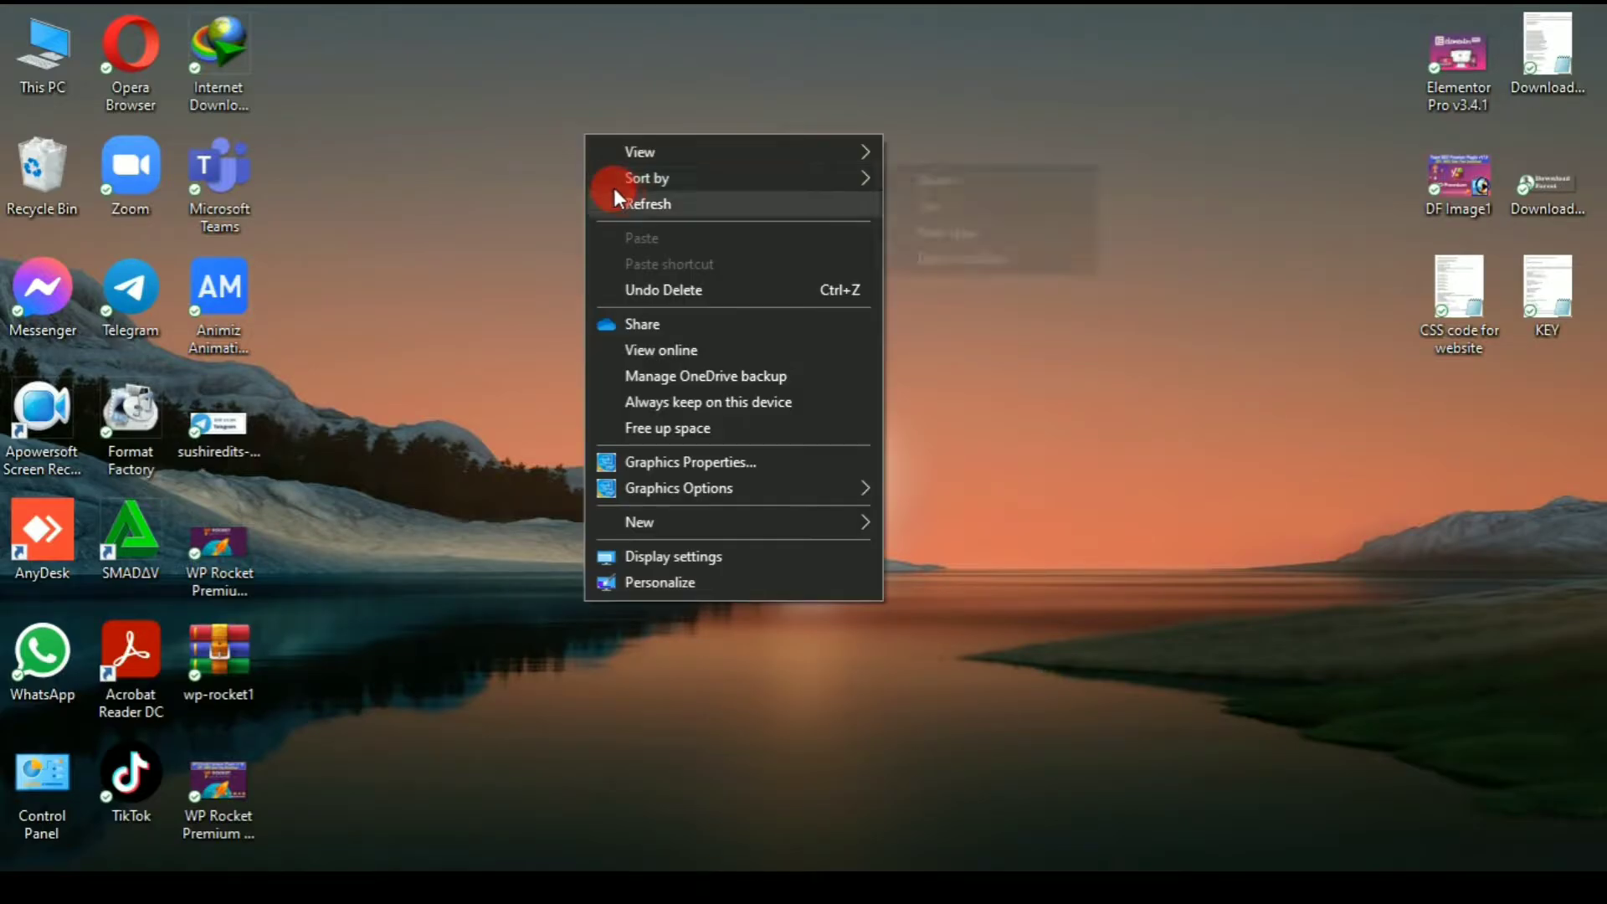
left_click(621, 199)
left_click(673, 268)
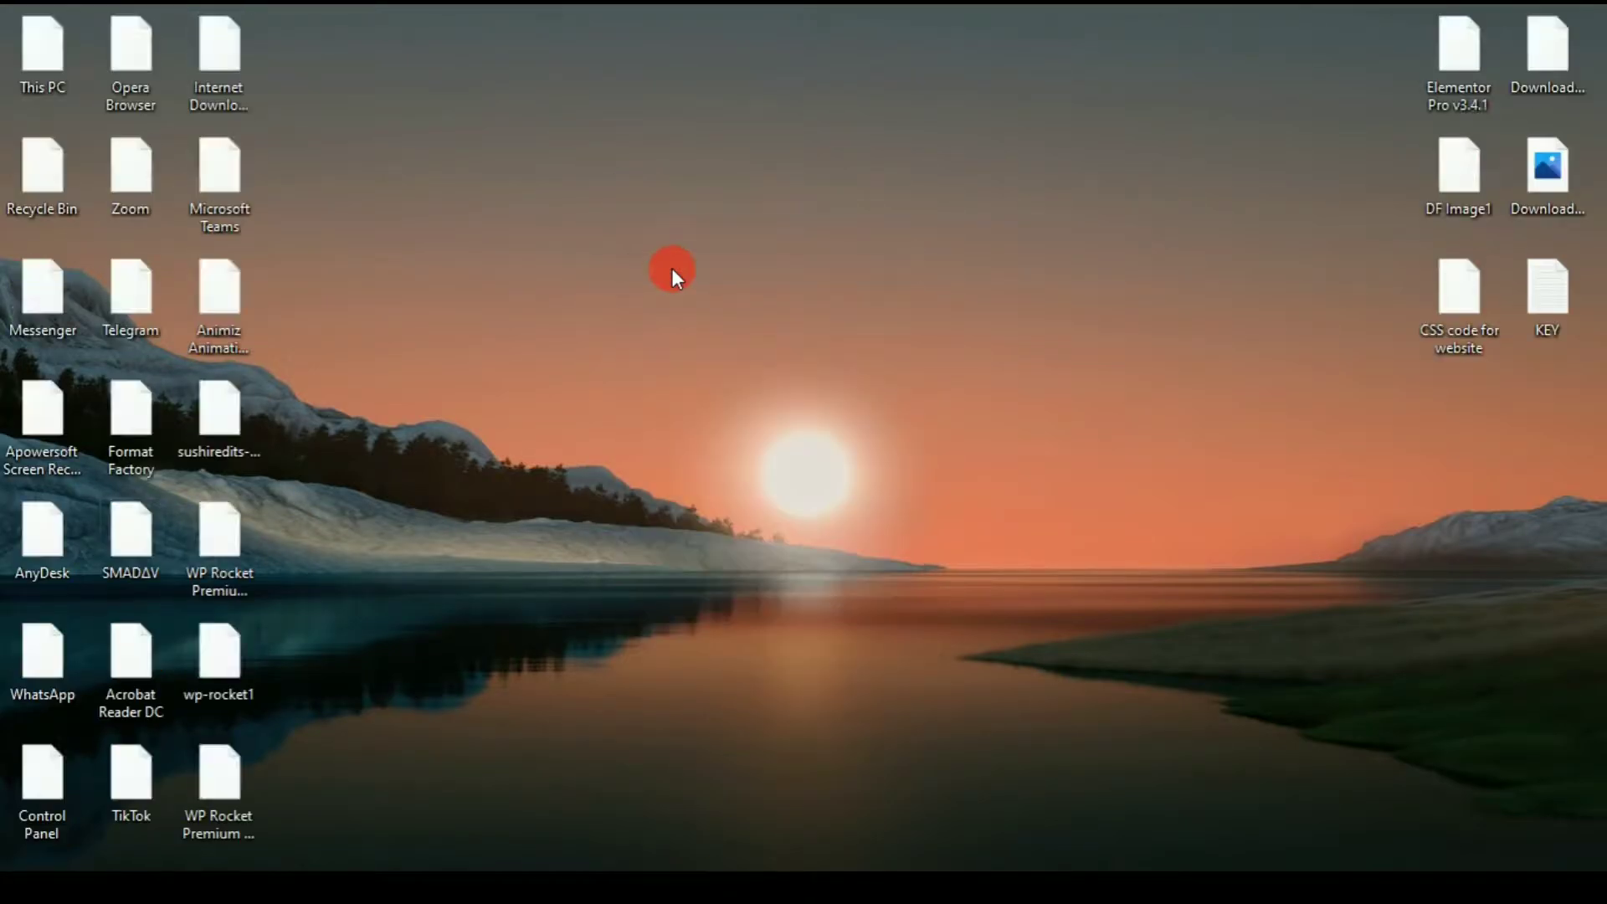
right_click(672, 268)
left_click(713, 339)
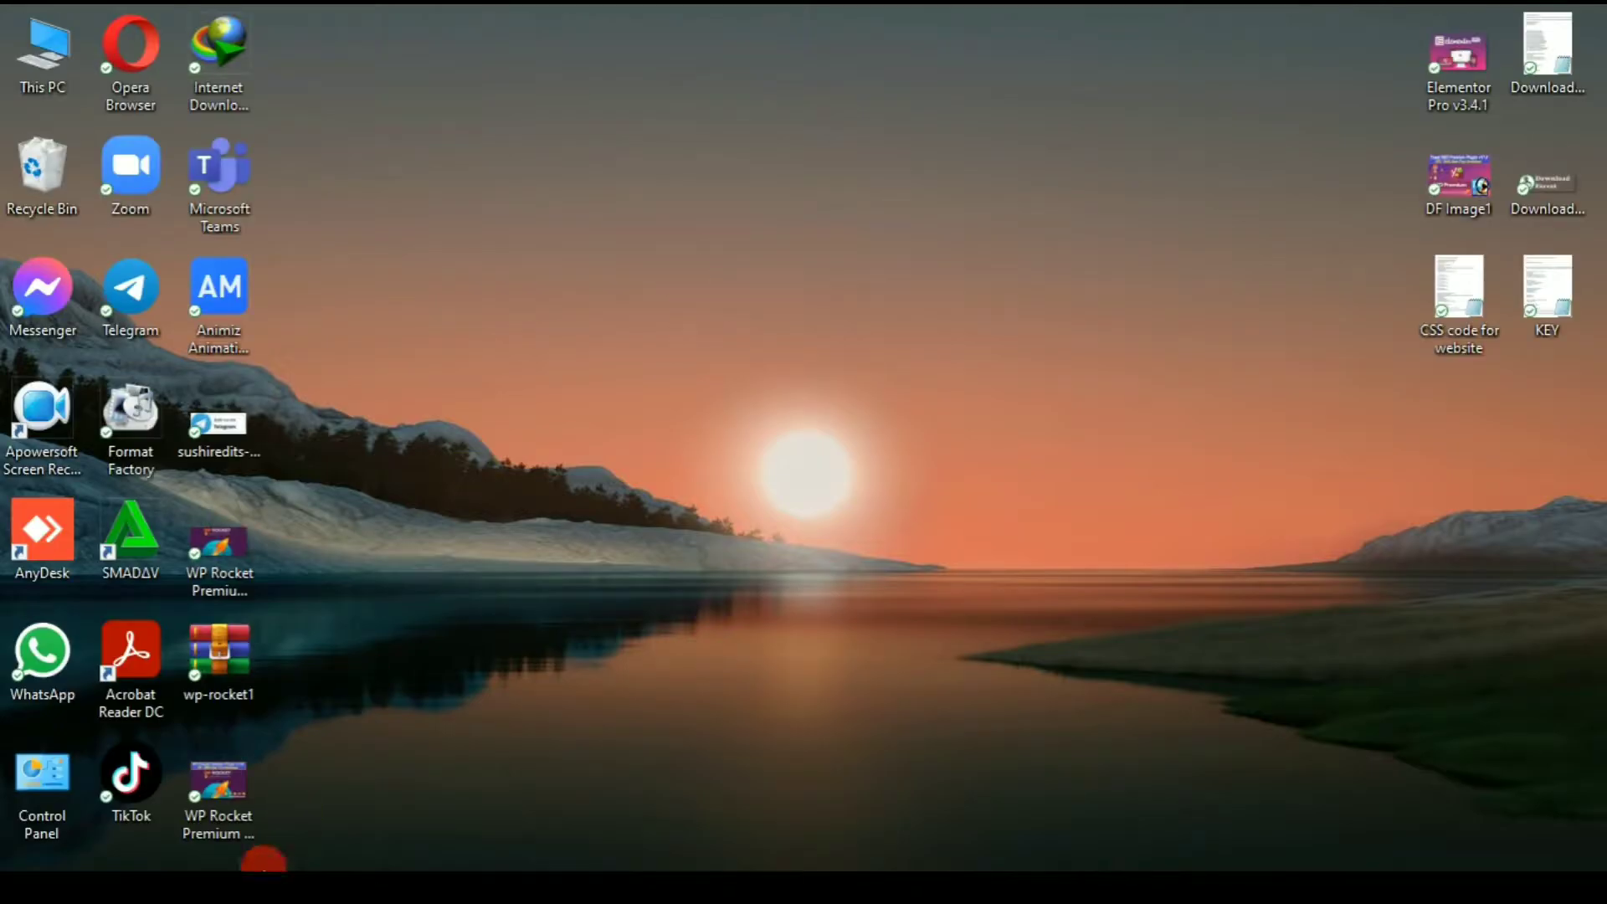
Step: Switch to Chrome and search Google for "downloadforest"
left_click(262, 855)
left_click(673, 444)
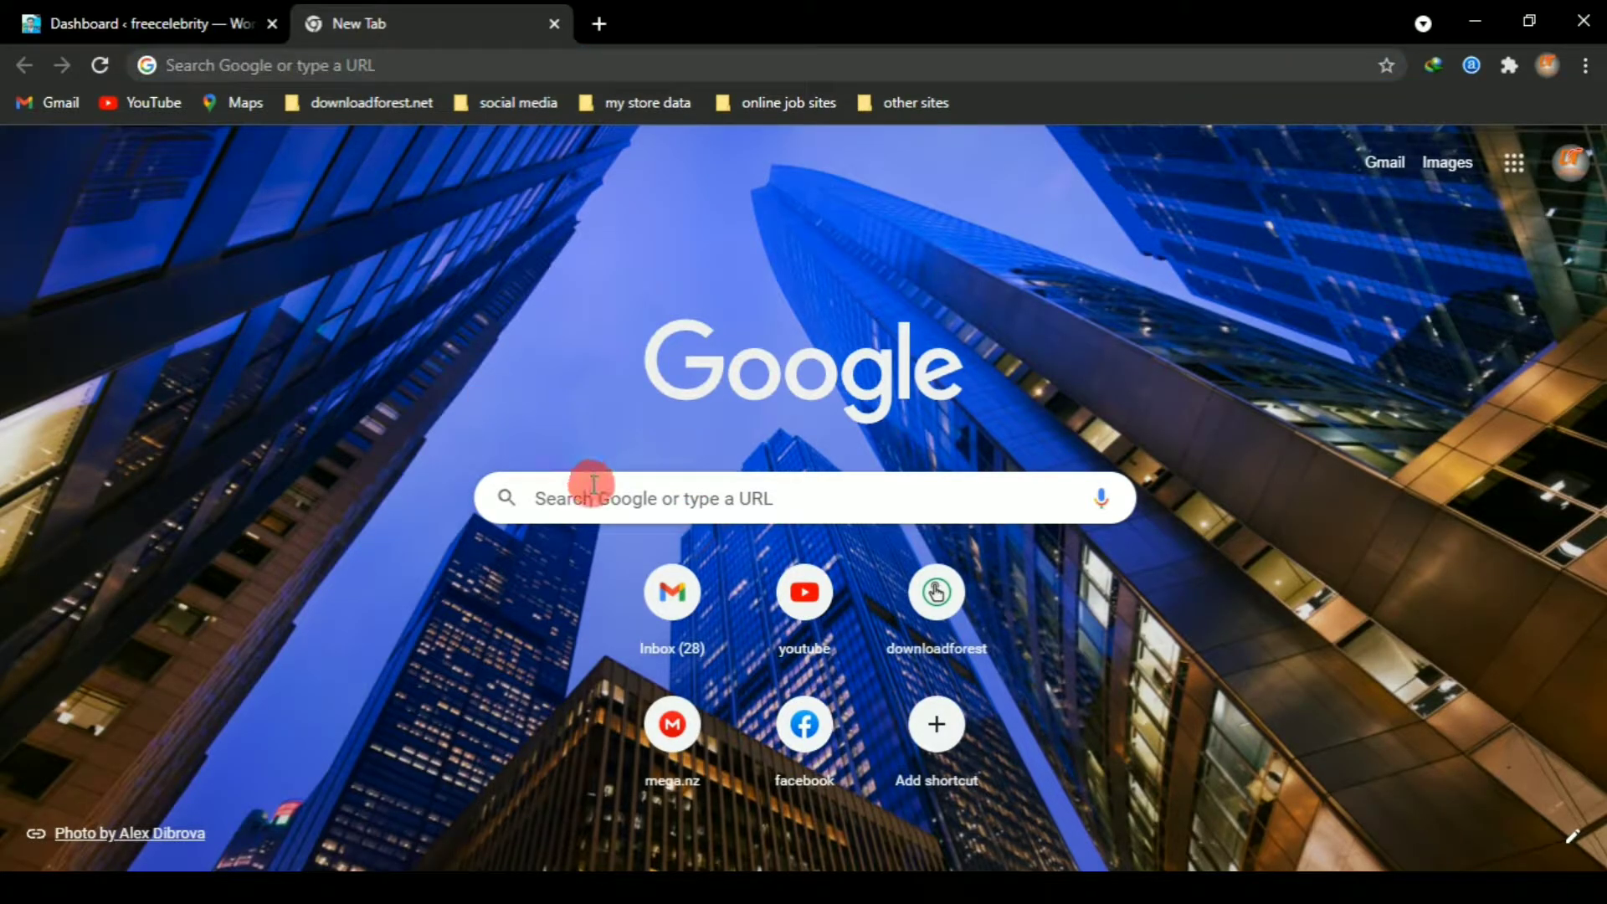
left_click(593, 484)
type("dow")
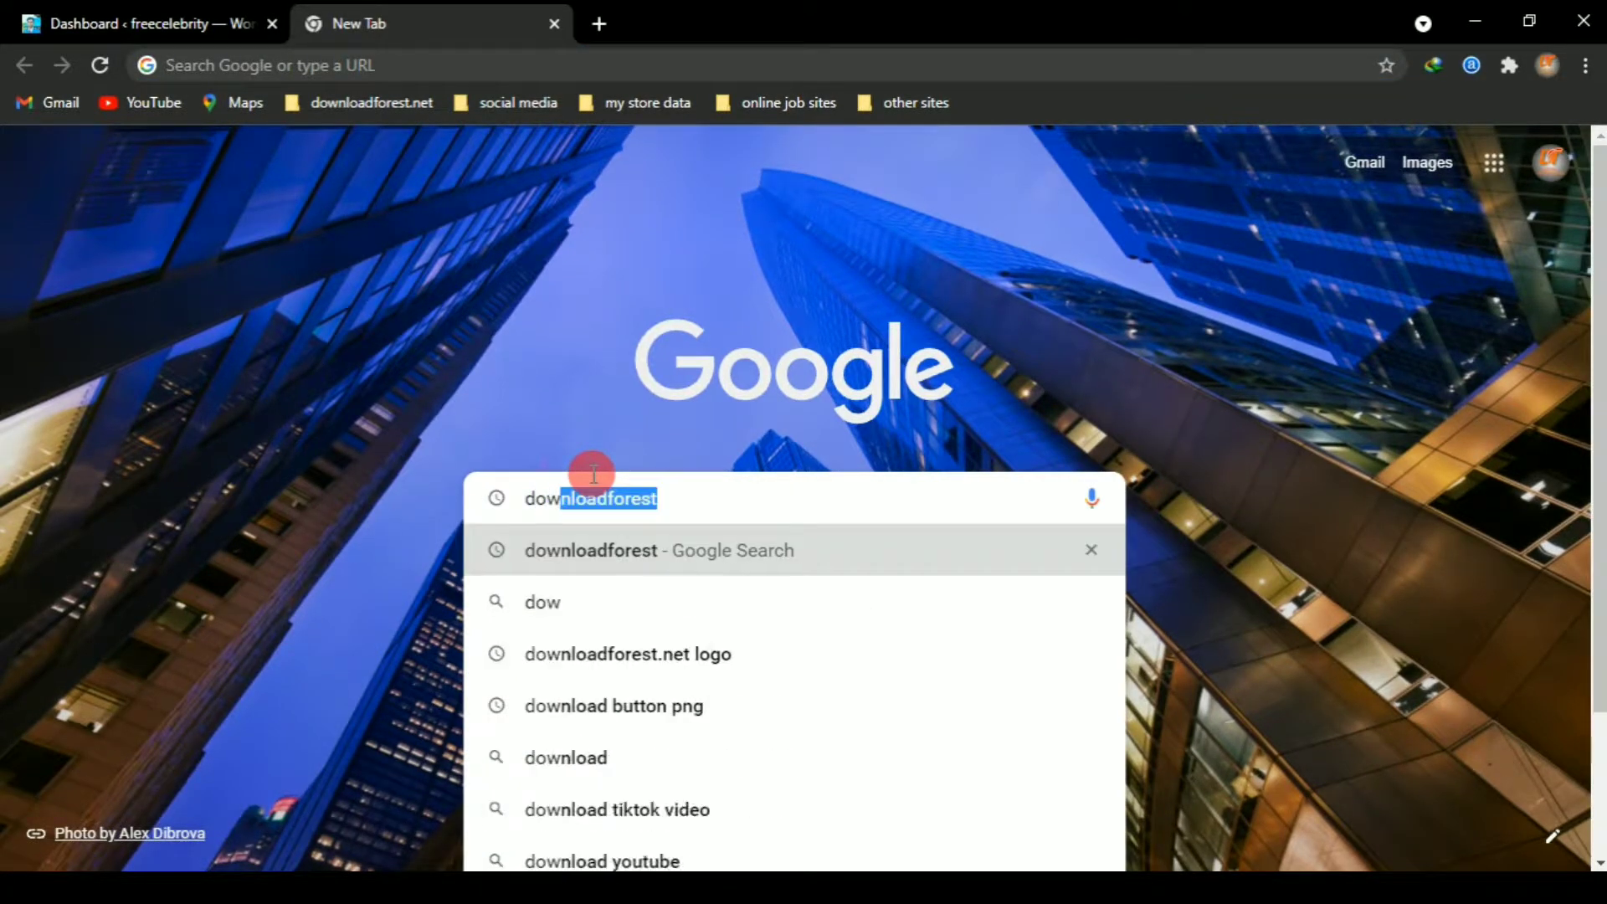
type("nloadfo")
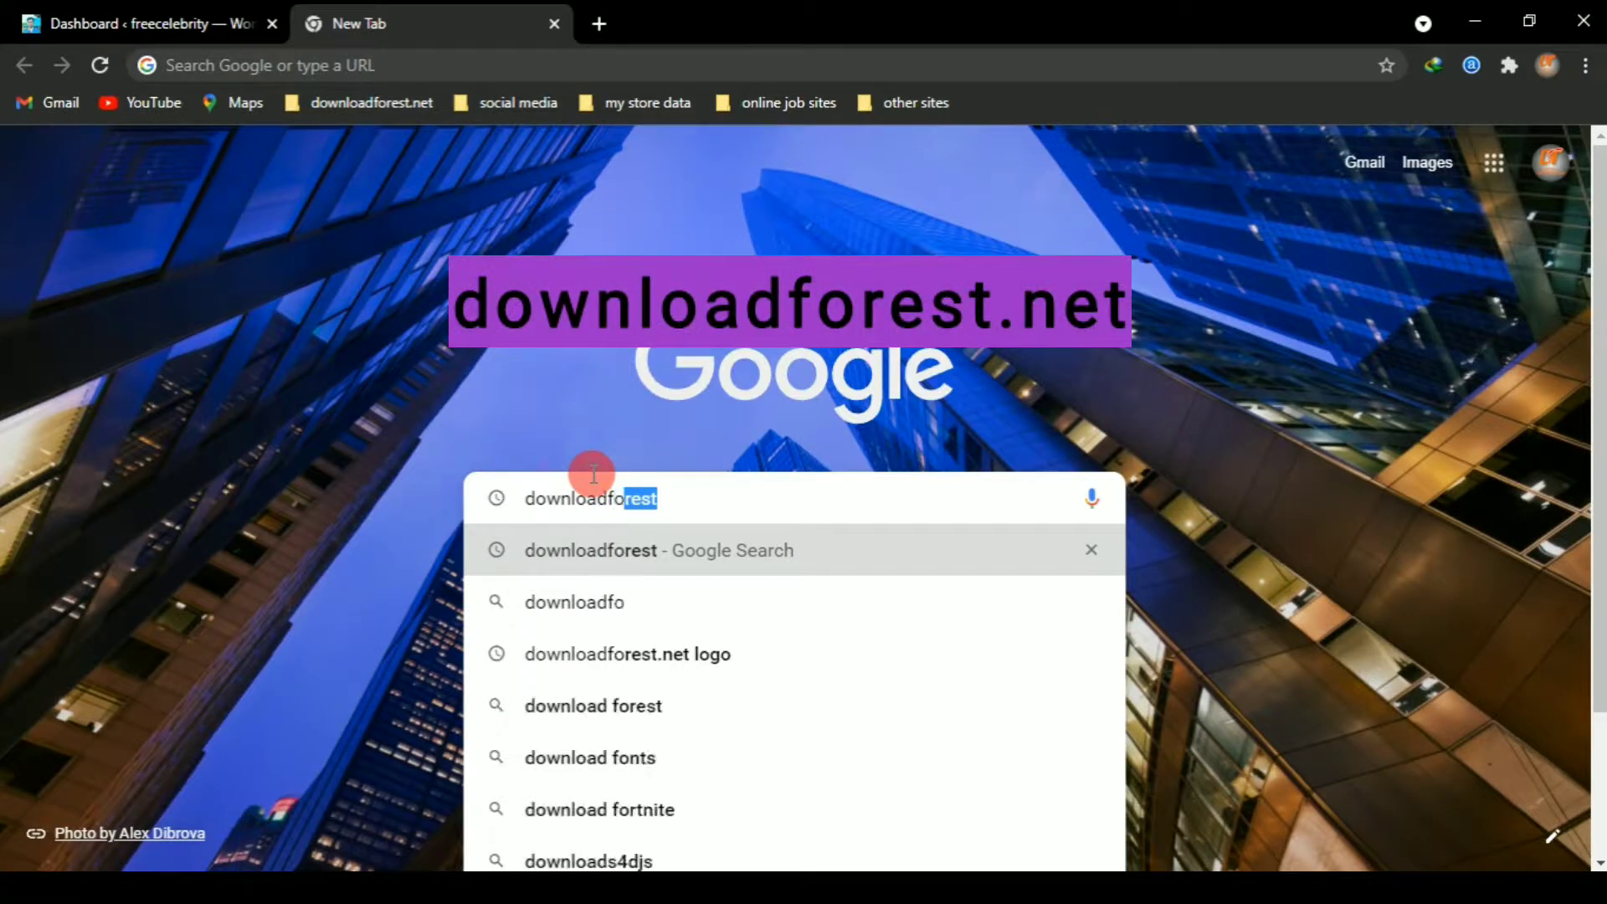
type("rest")
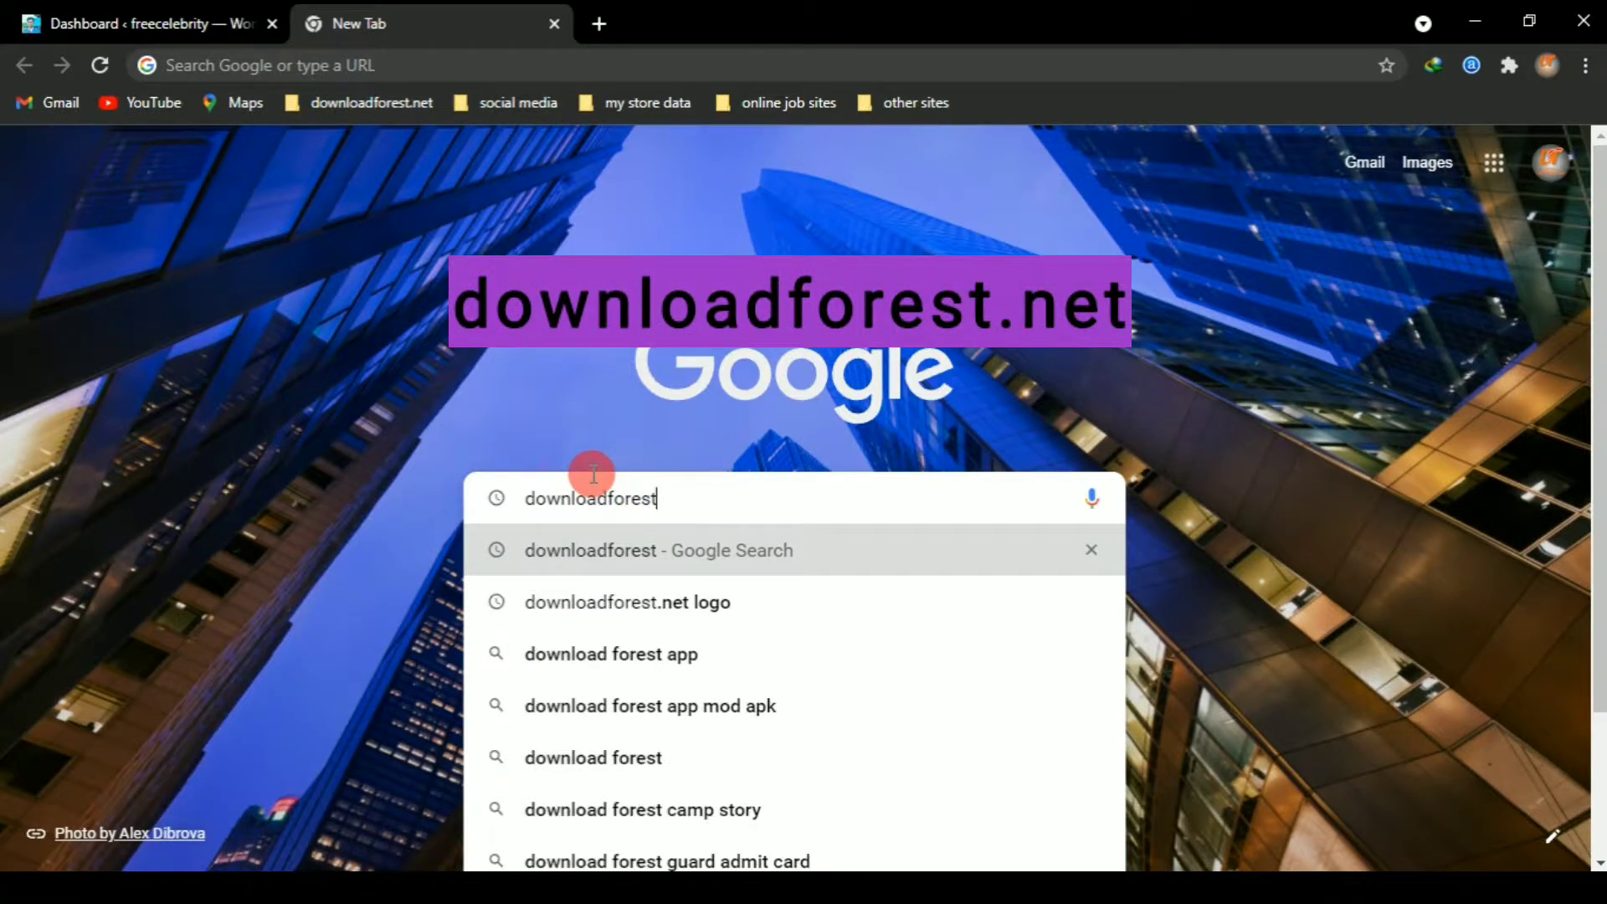
key("Return")
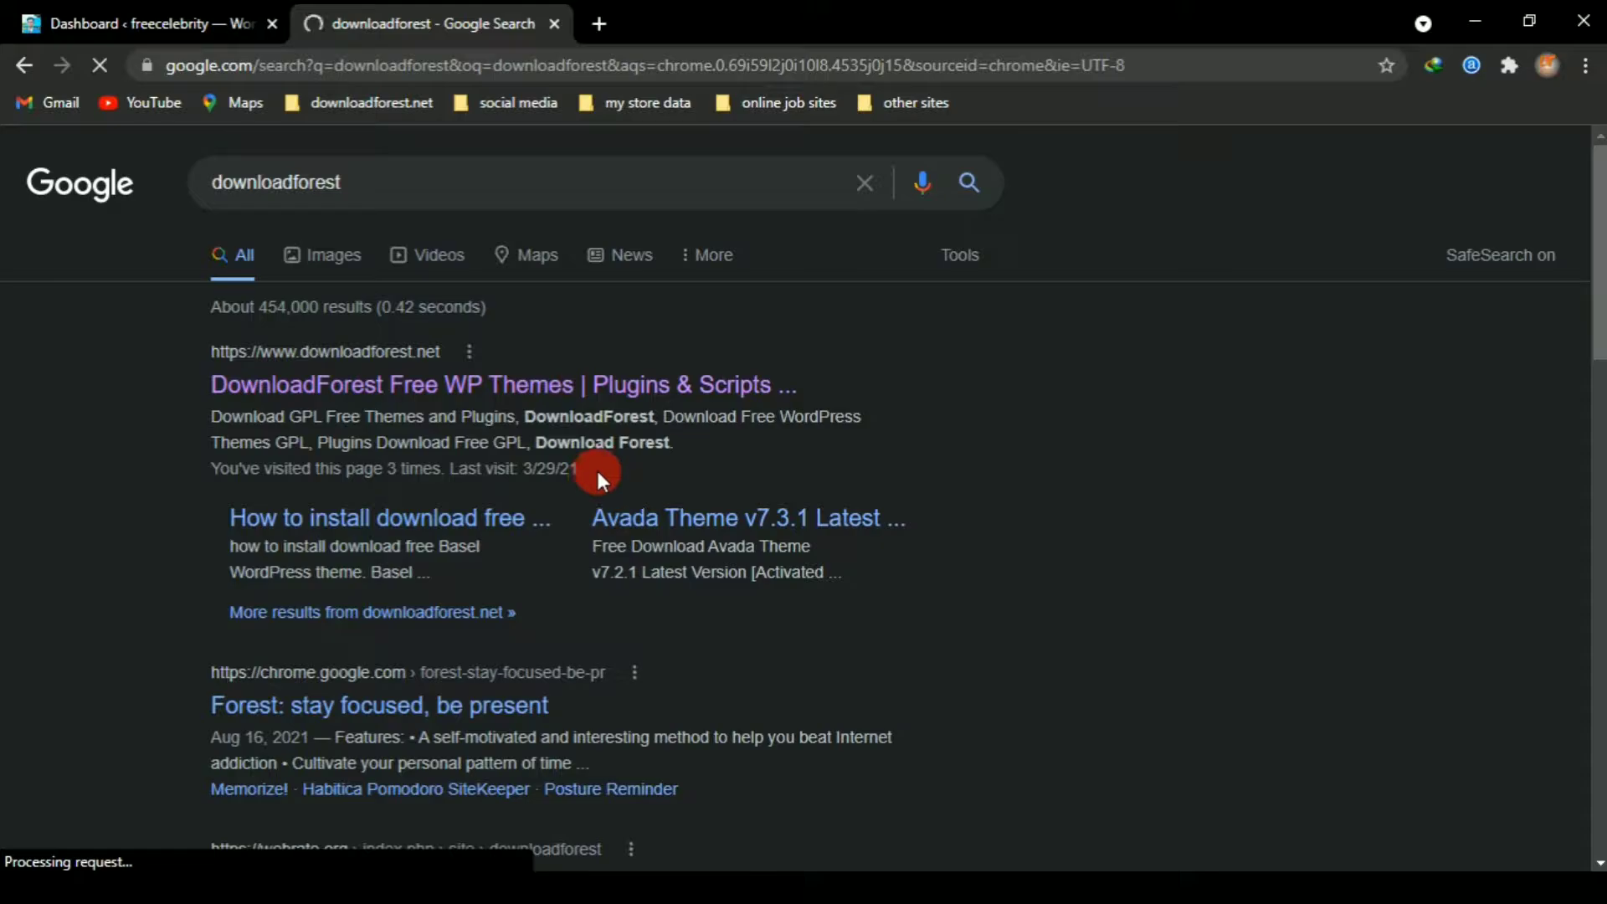
Step: Open the downloadforest.net search result in its own tab and close the Google results tab
left_click(339, 385)
left_click(544, 32)
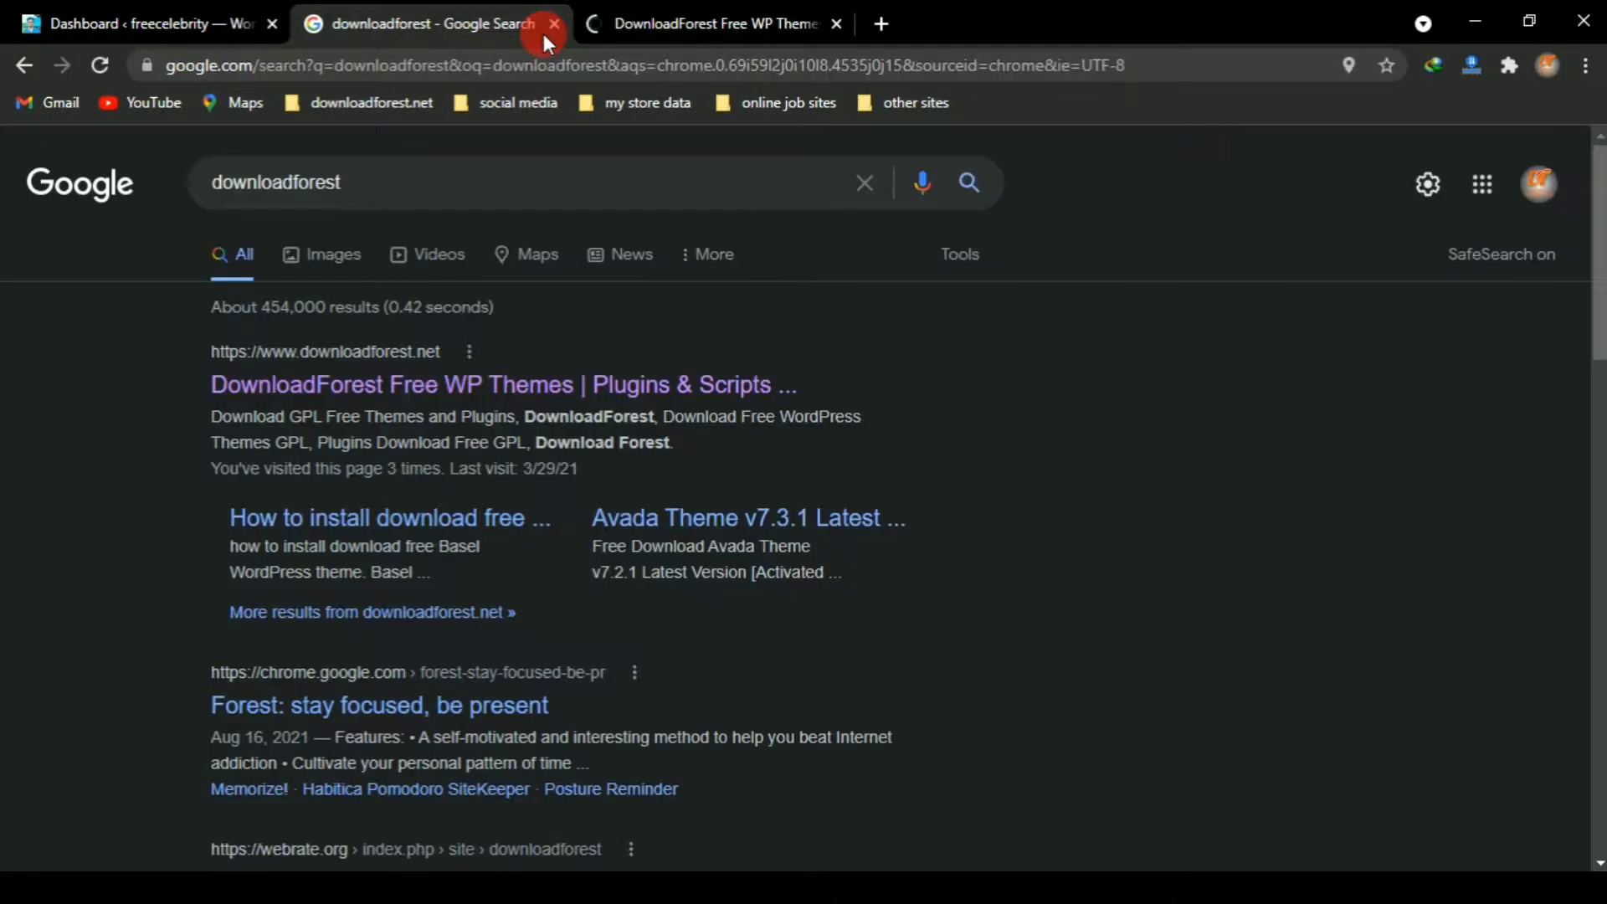
left_click(550, 28)
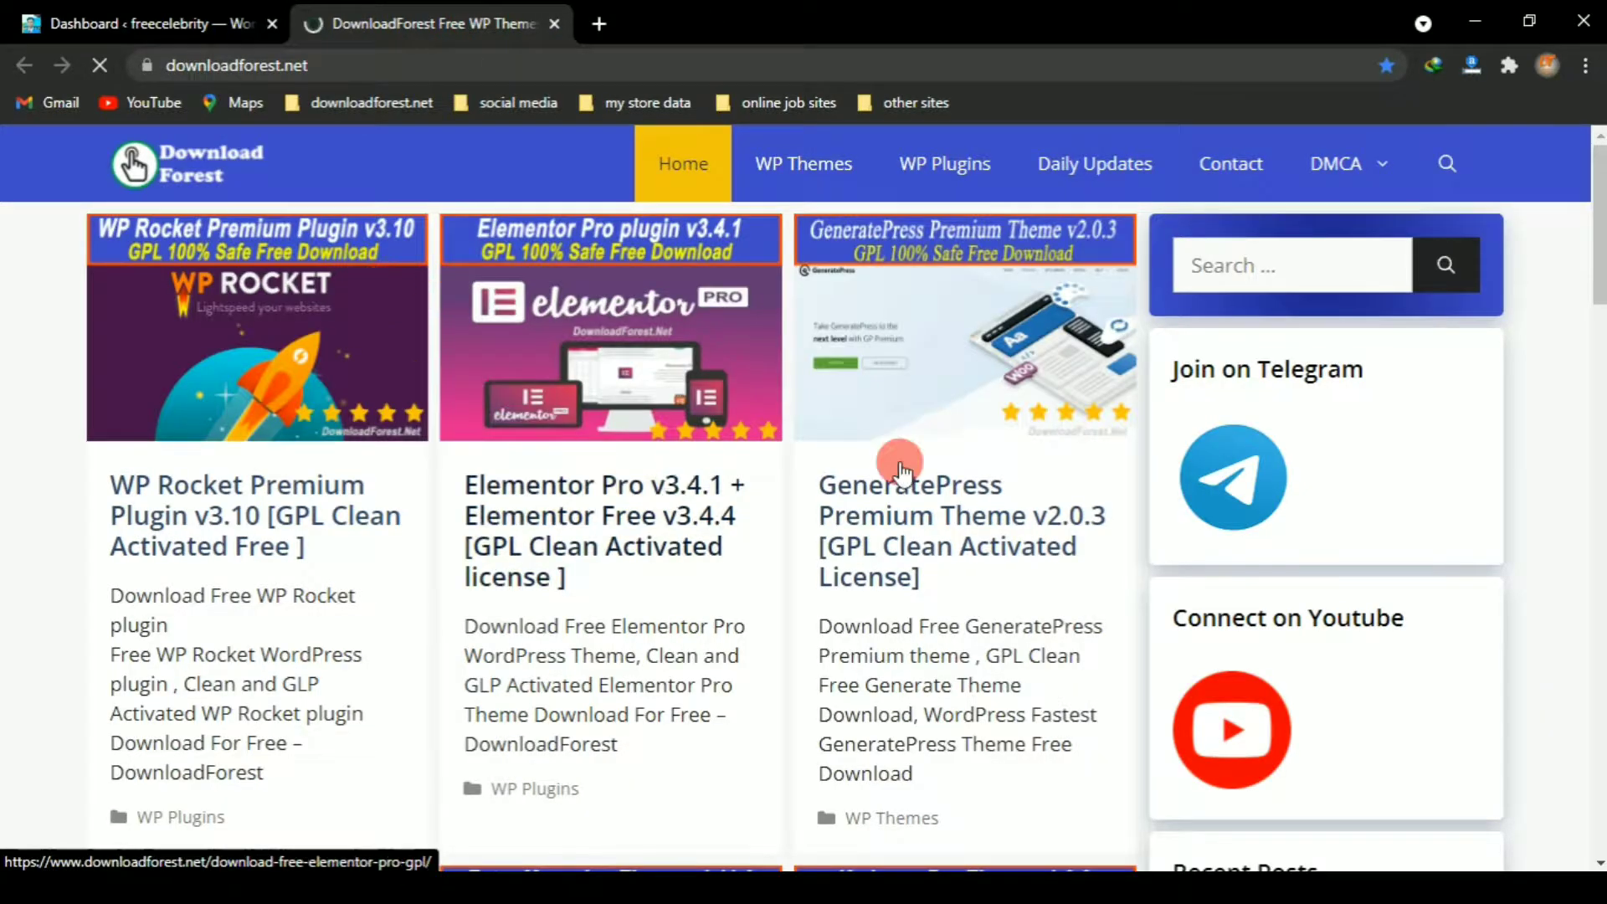
Step: Search the DownloadForest site for "wp rocket"
mouse_move(1598, 207)
left_mouse_down()
mouse_move(1598, 272)
mouse_move(1598, 186)
left_mouse_up()
left_click(1284, 258)
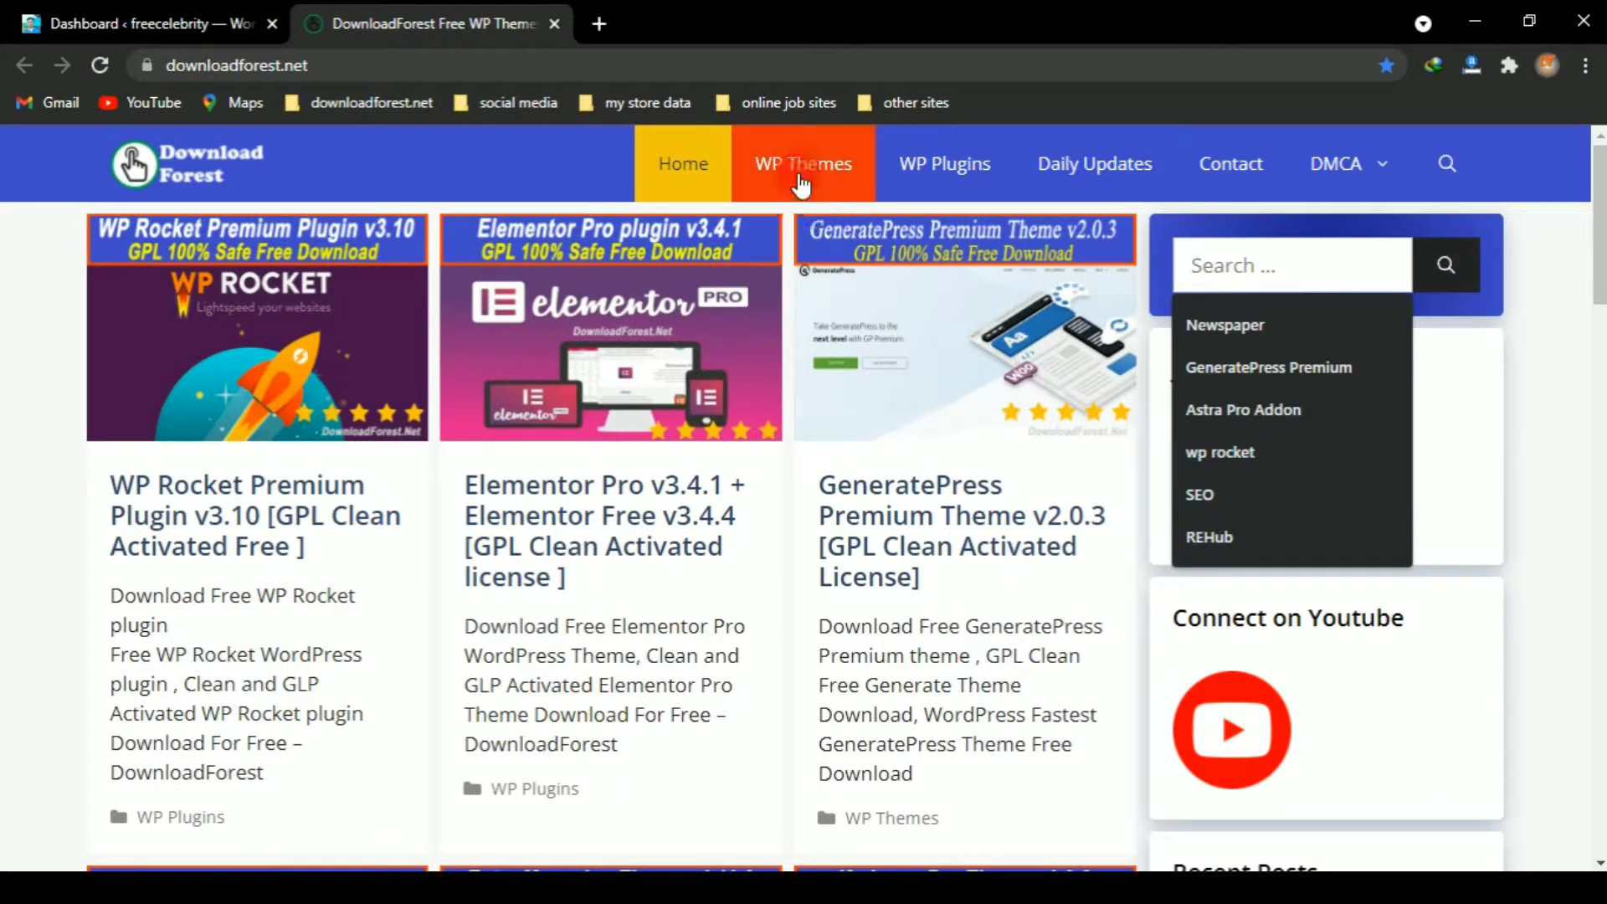
left_click(1242, 261)
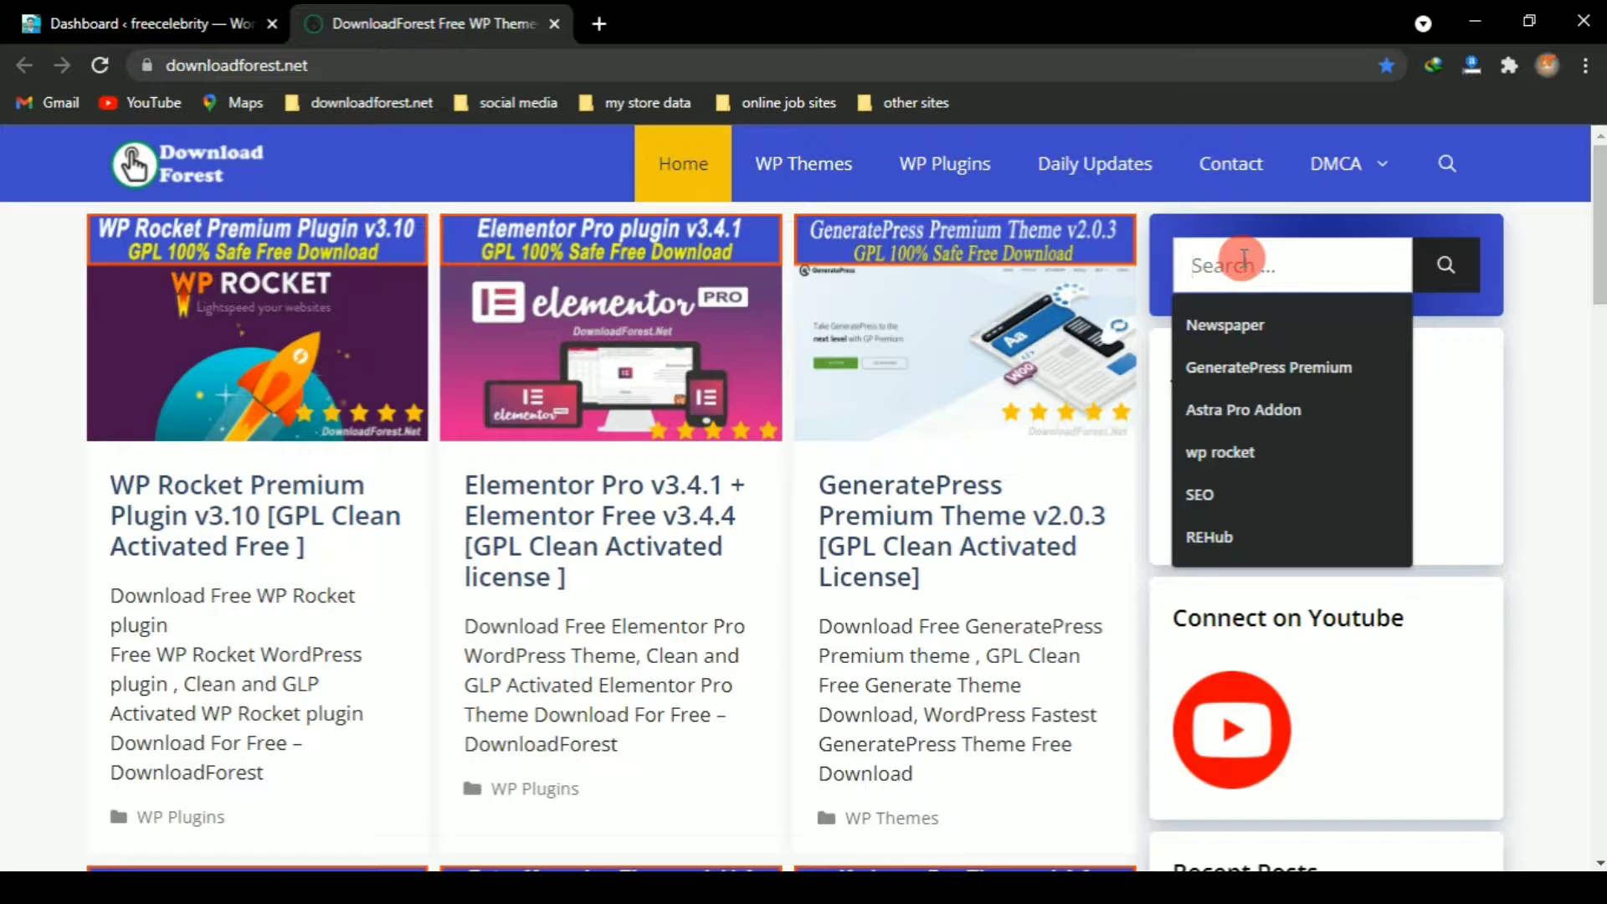
type("wp r")
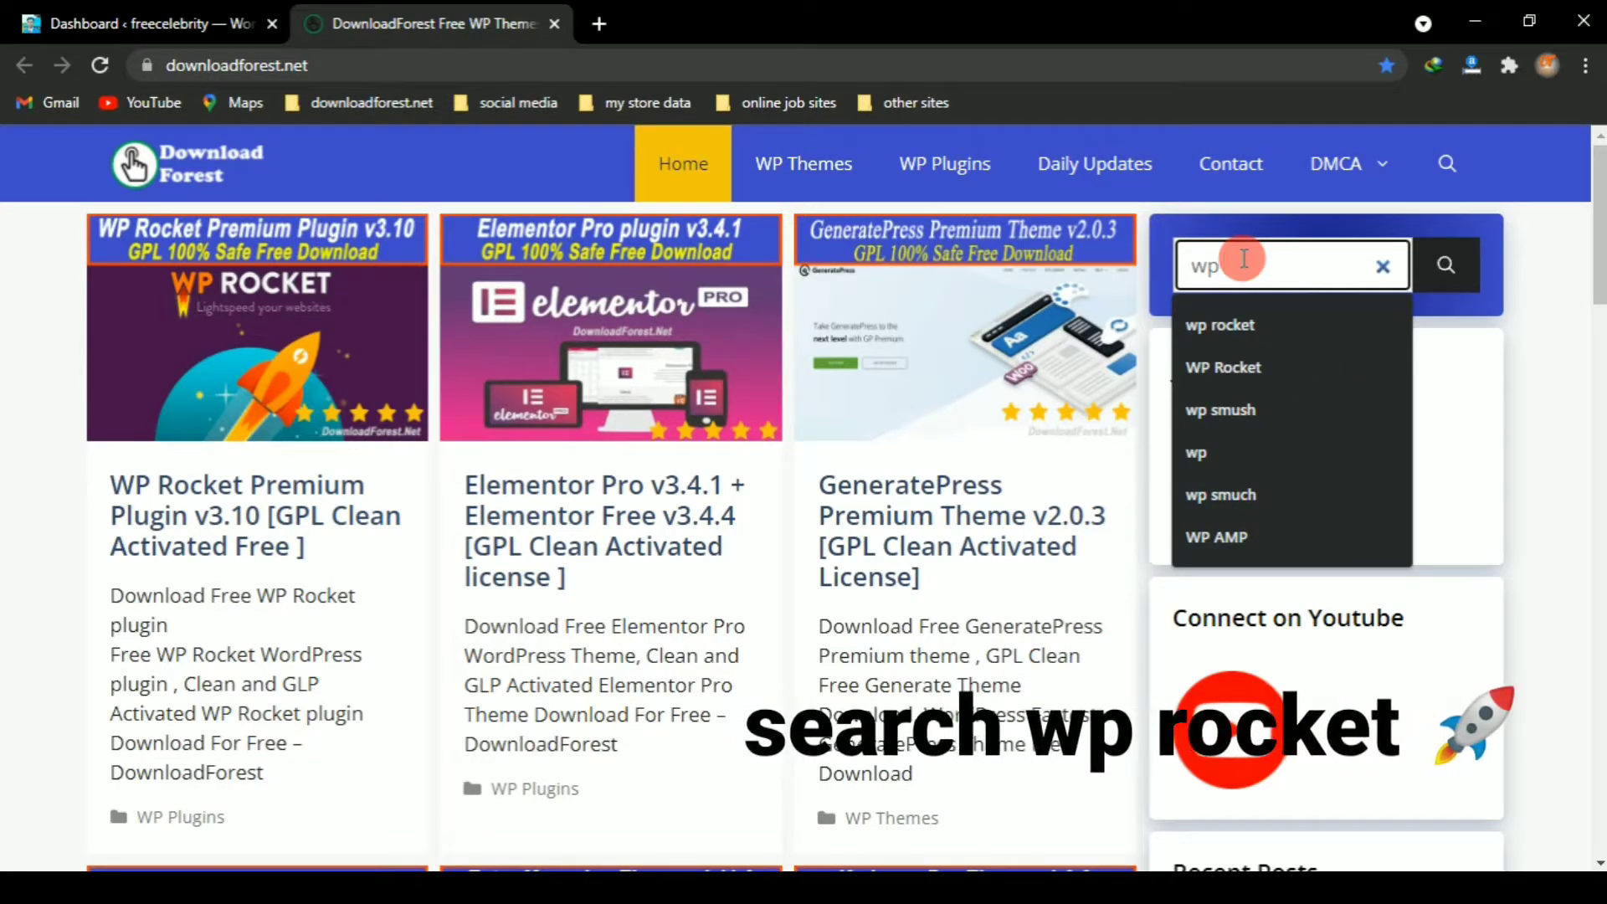
type("o")
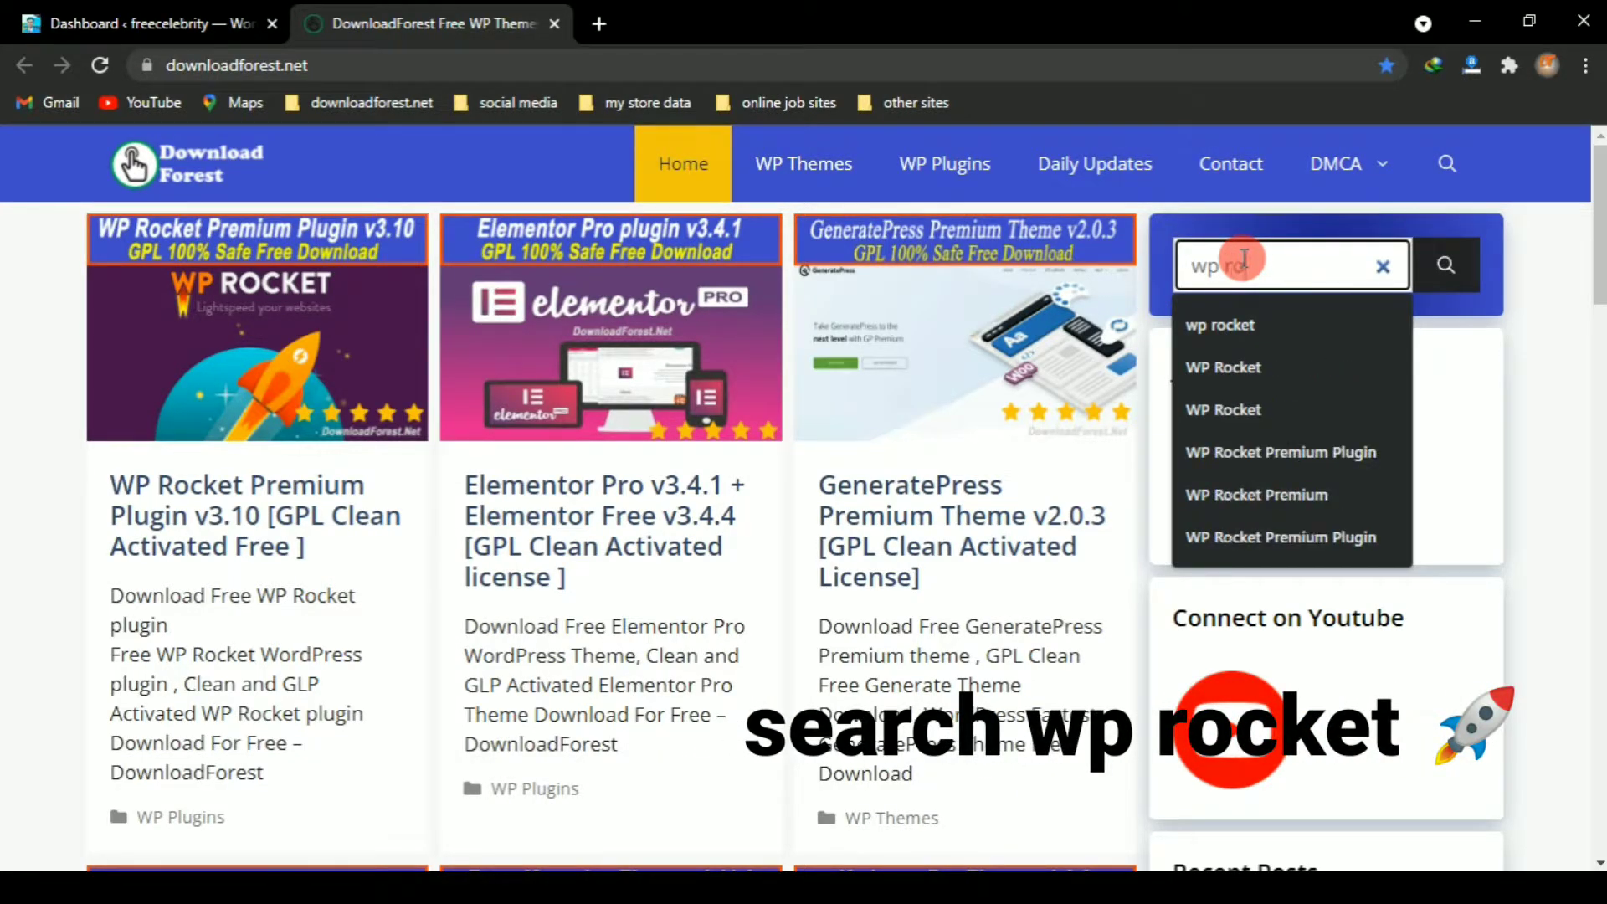
type("cket")
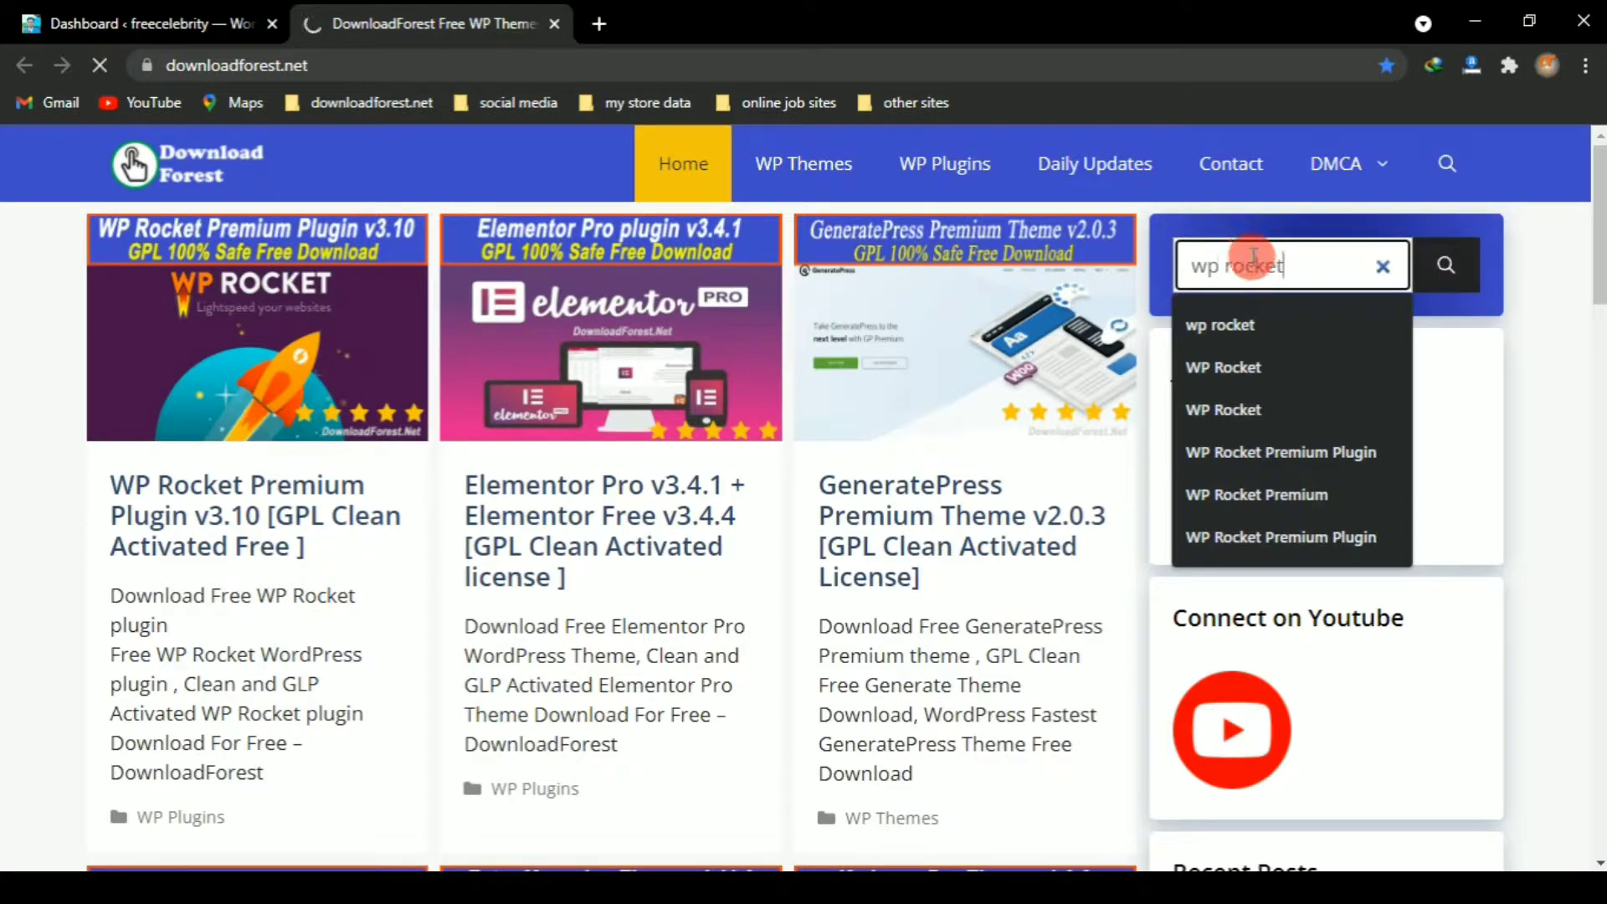
key("Return")
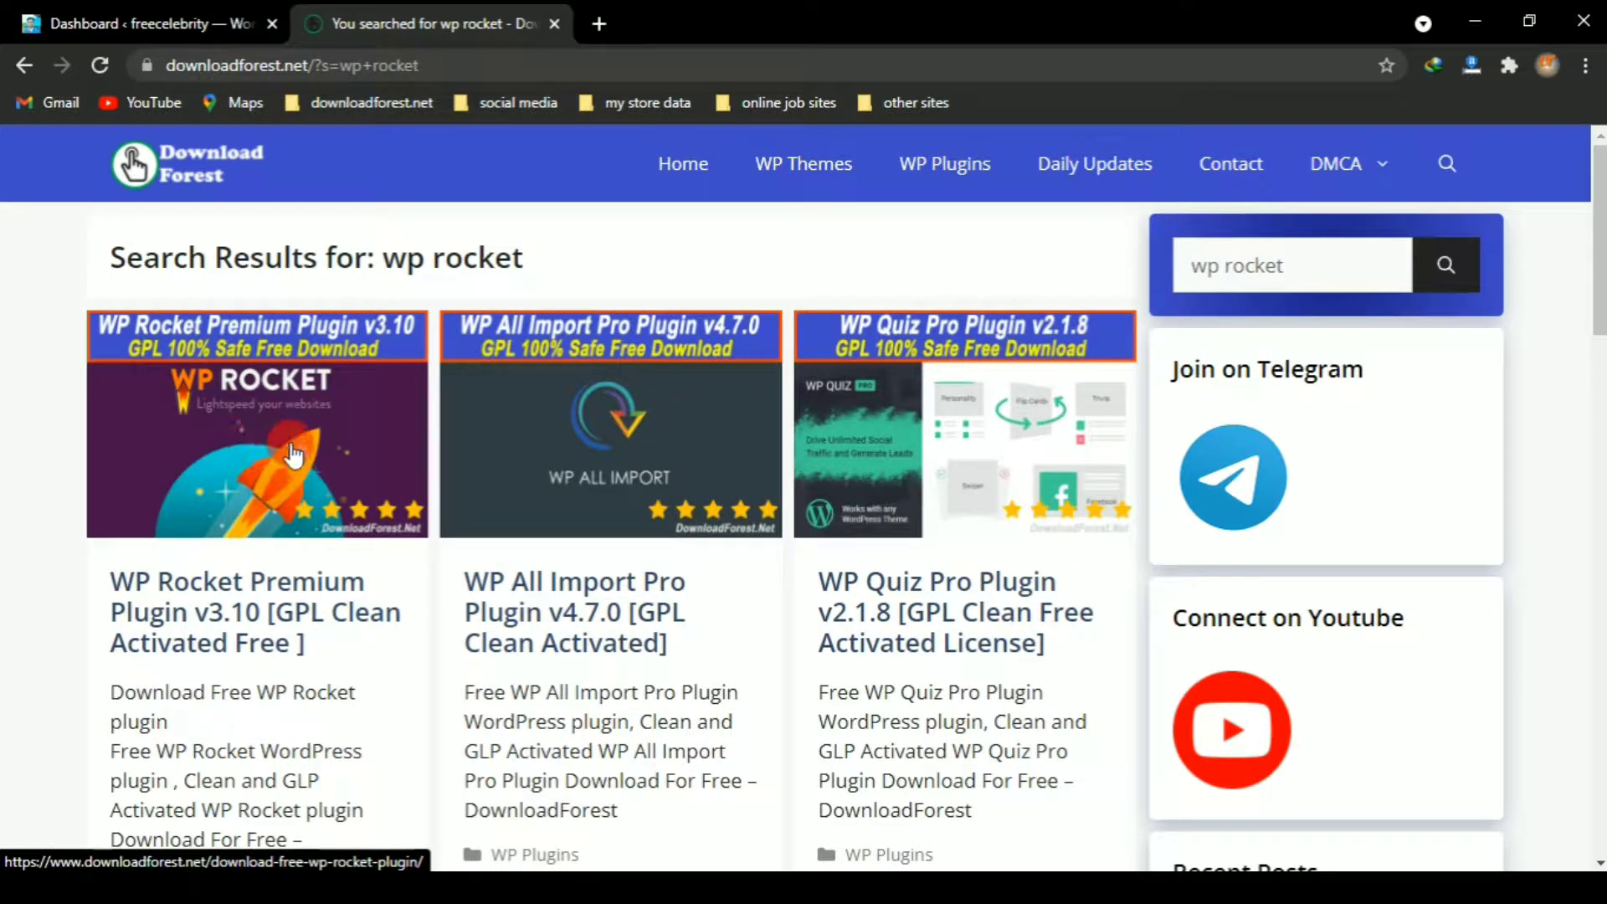
Step: Open the WP Rocket Premium Plugin v3.10 post and follow its Mediafire download link
left_click(282, 442)
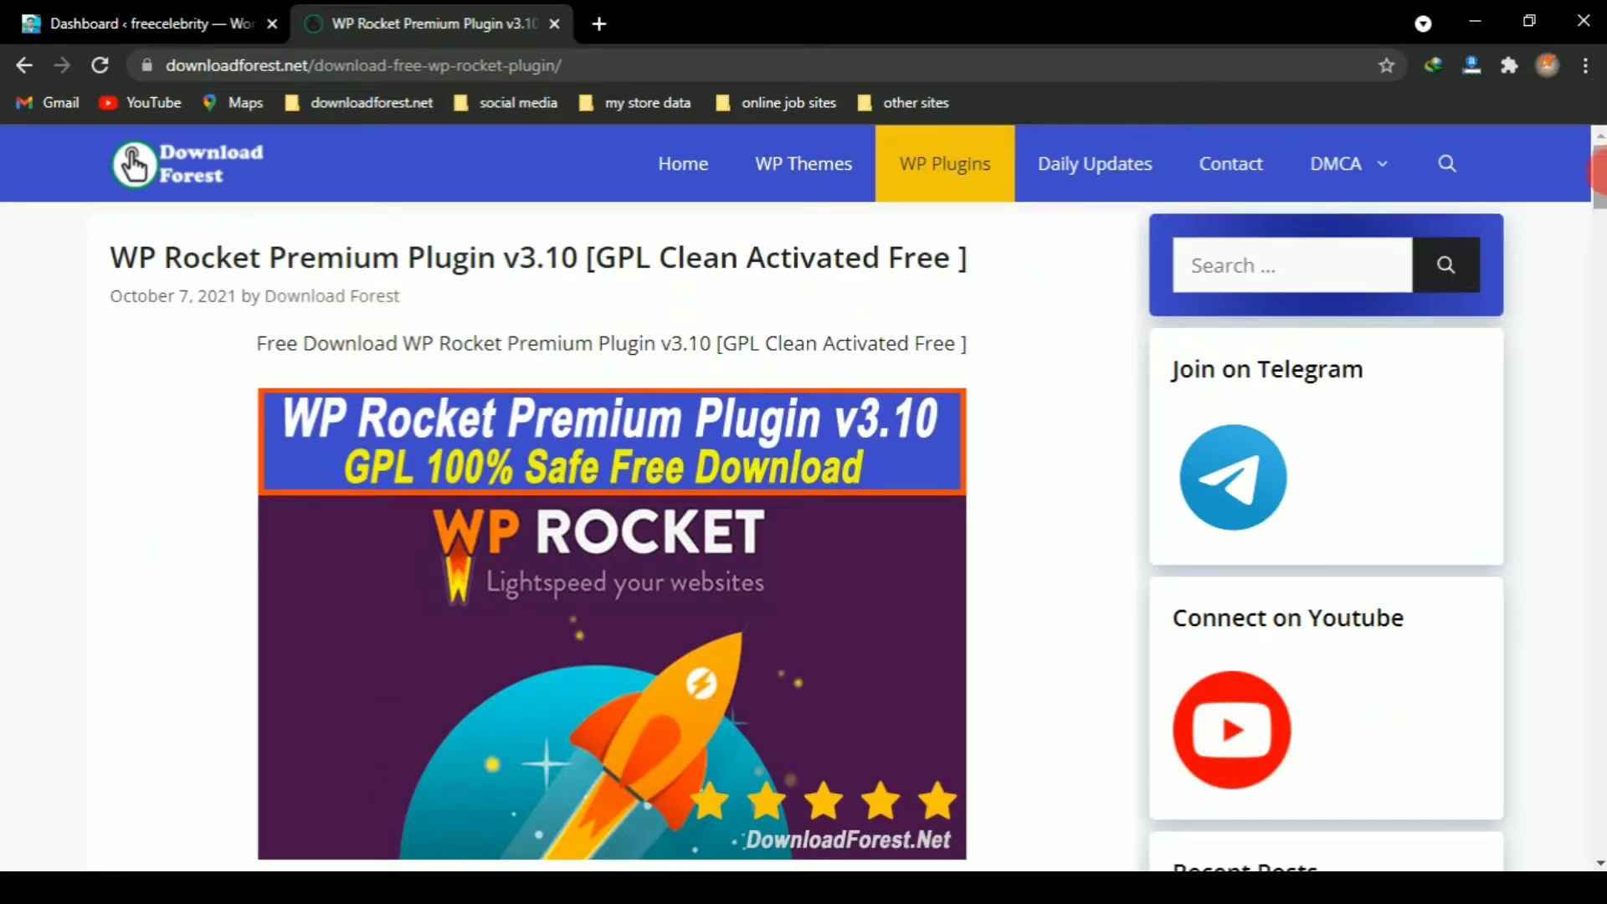
left_click_drag(1597, 172, 1596, 571)
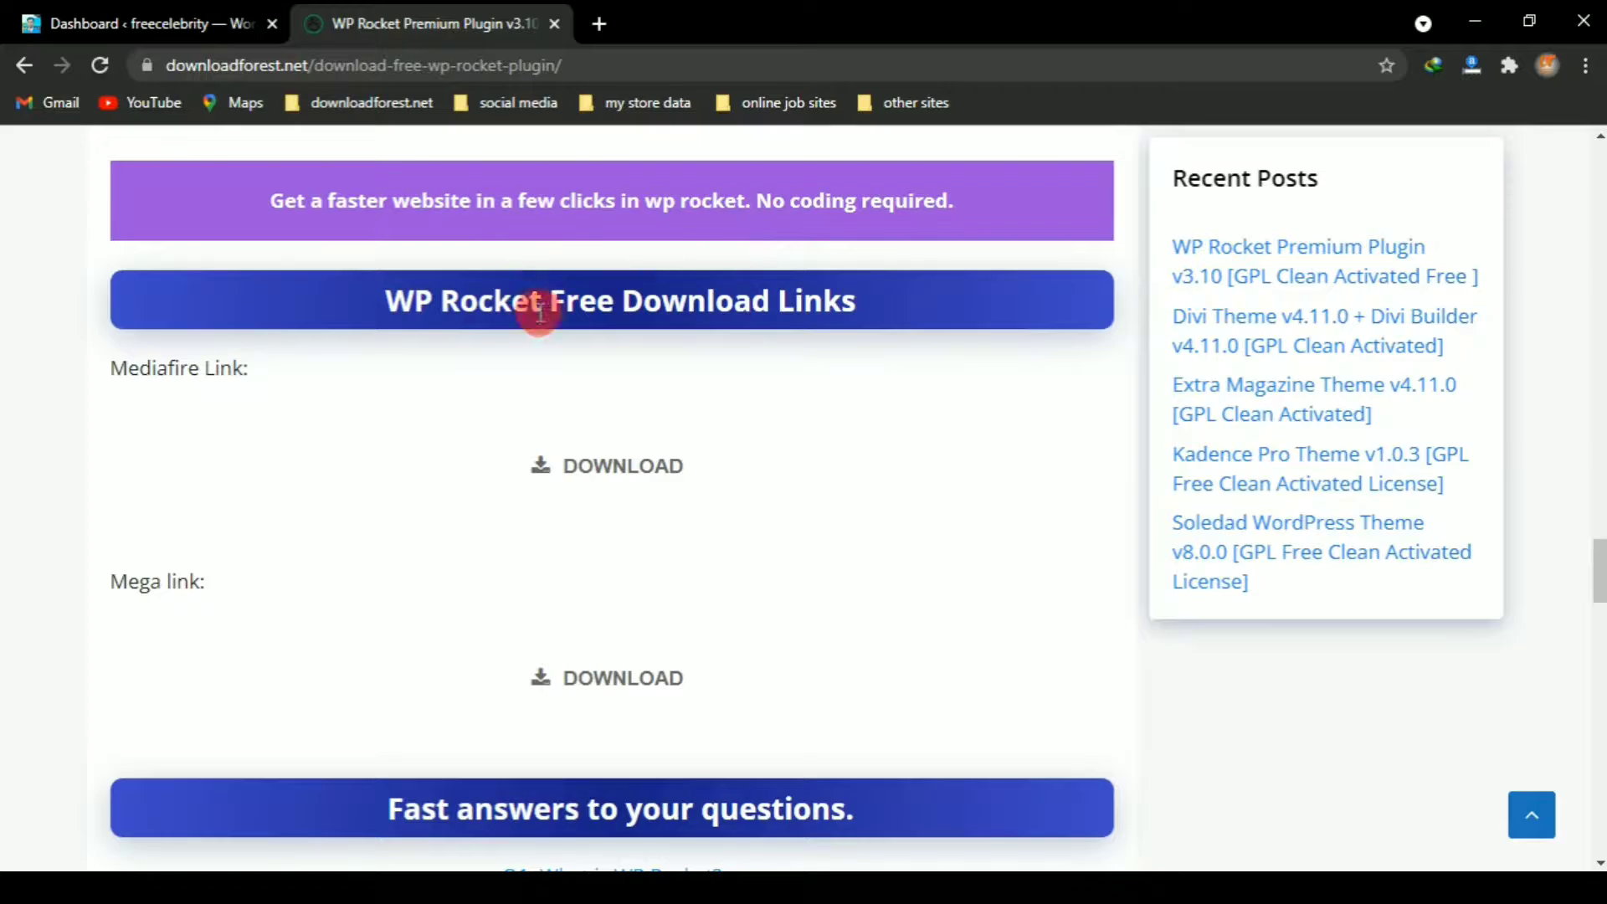
left_click_drag(394, 303, 857, 305)
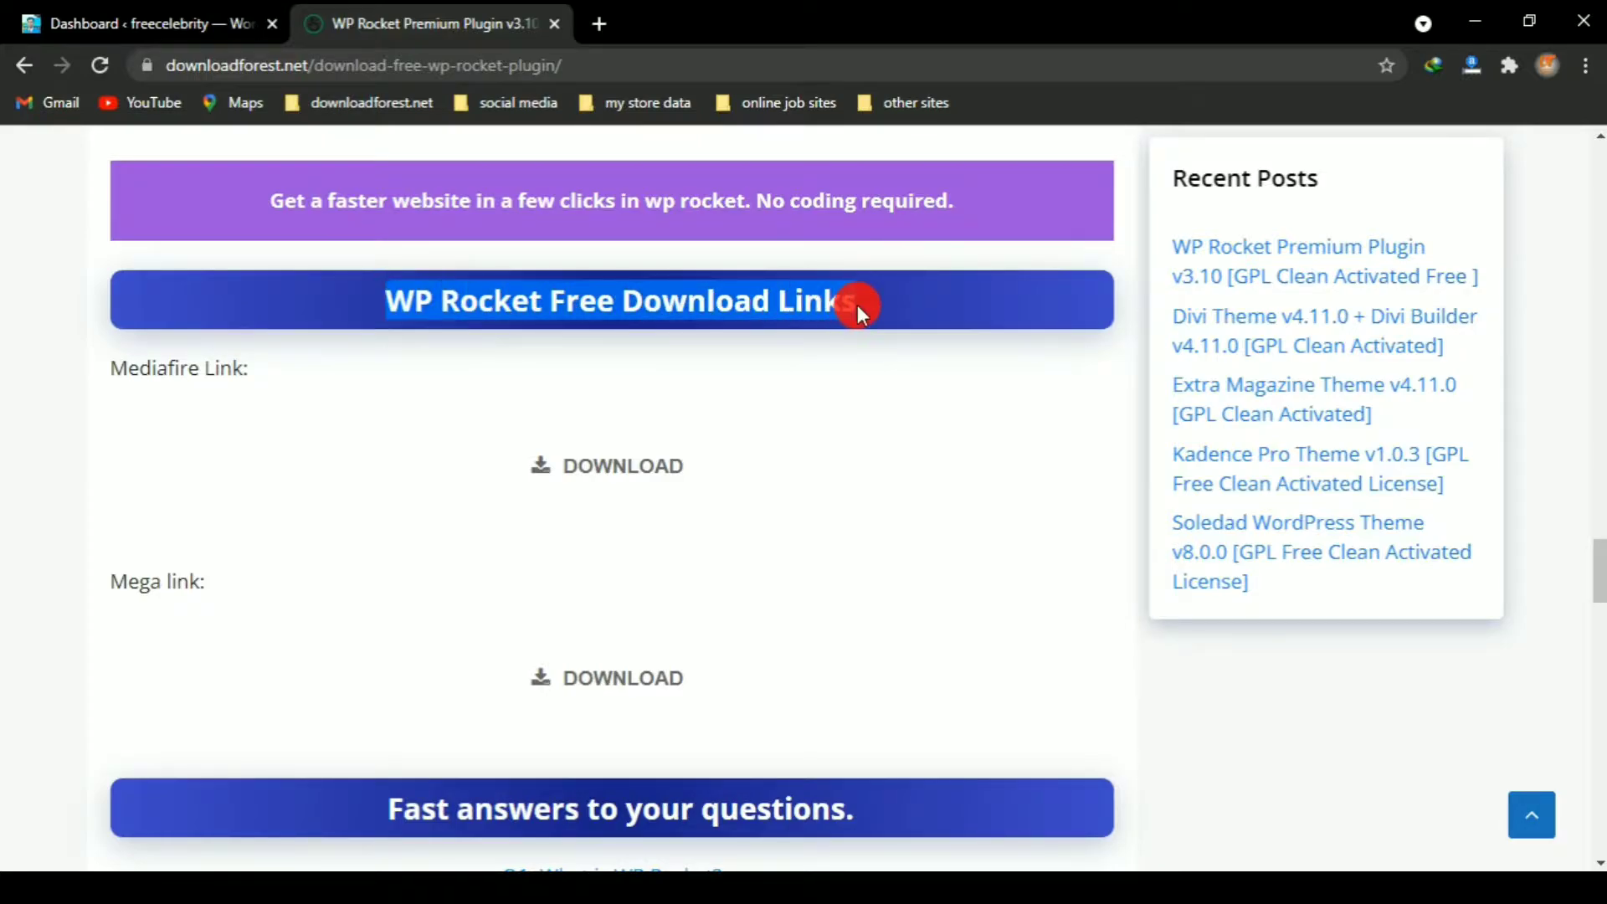
left_click(856, 304)
mouse_move(627, 449)
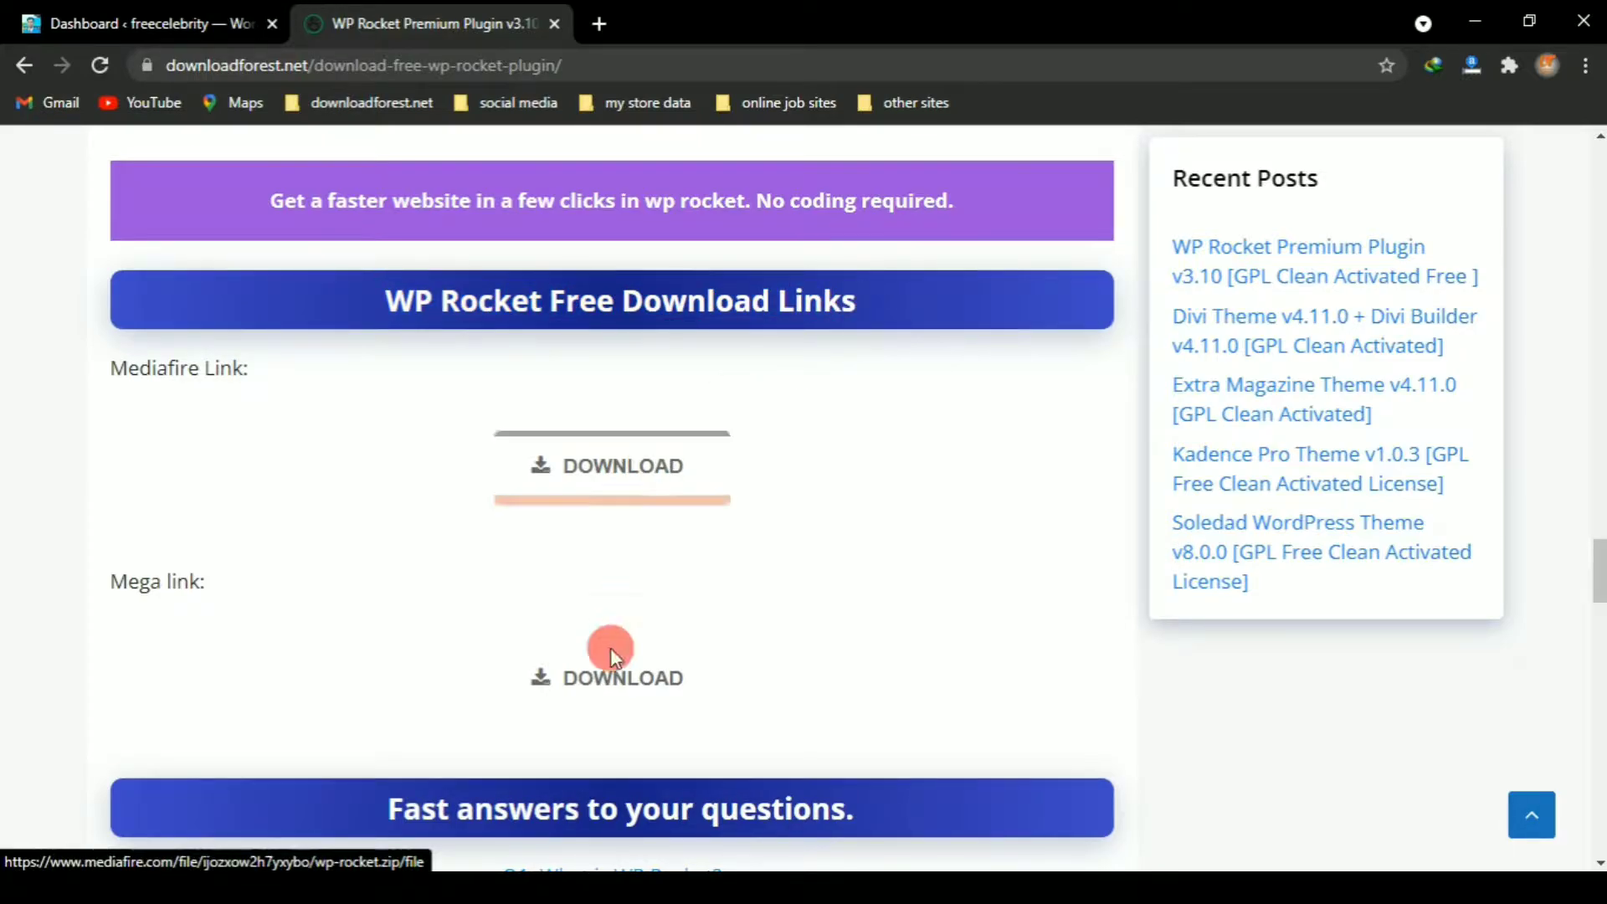
left_click(599, 477)
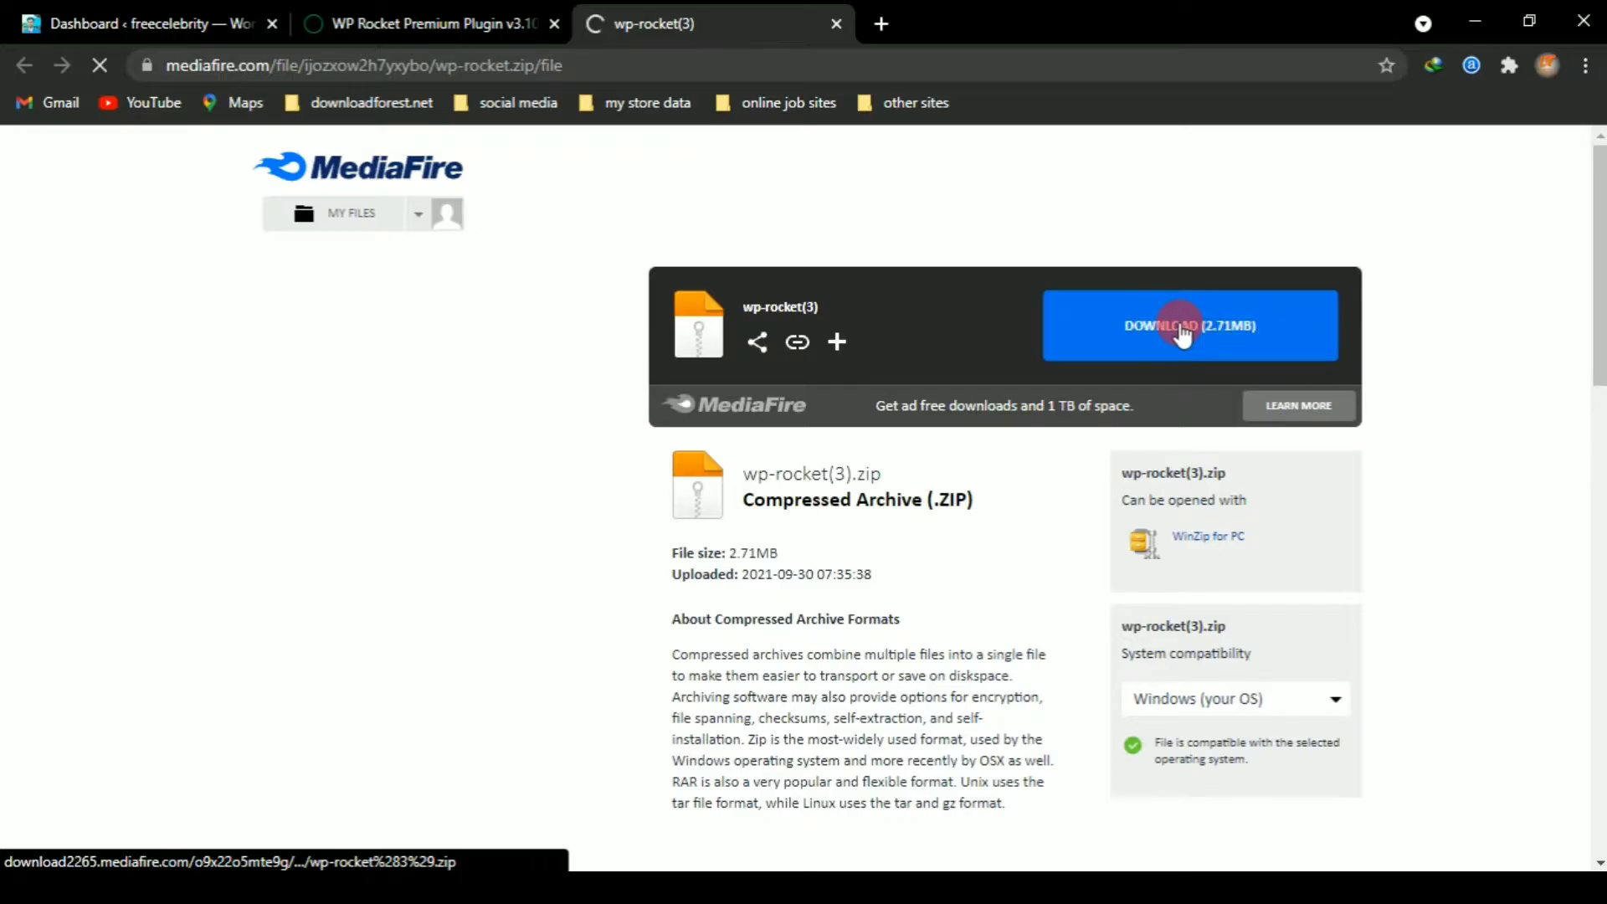
Step: Download wp-rocket(3).zip from MediaFire to the Desktop folder, then close the completion message and the MediaFire page
left_click(1182, 333)
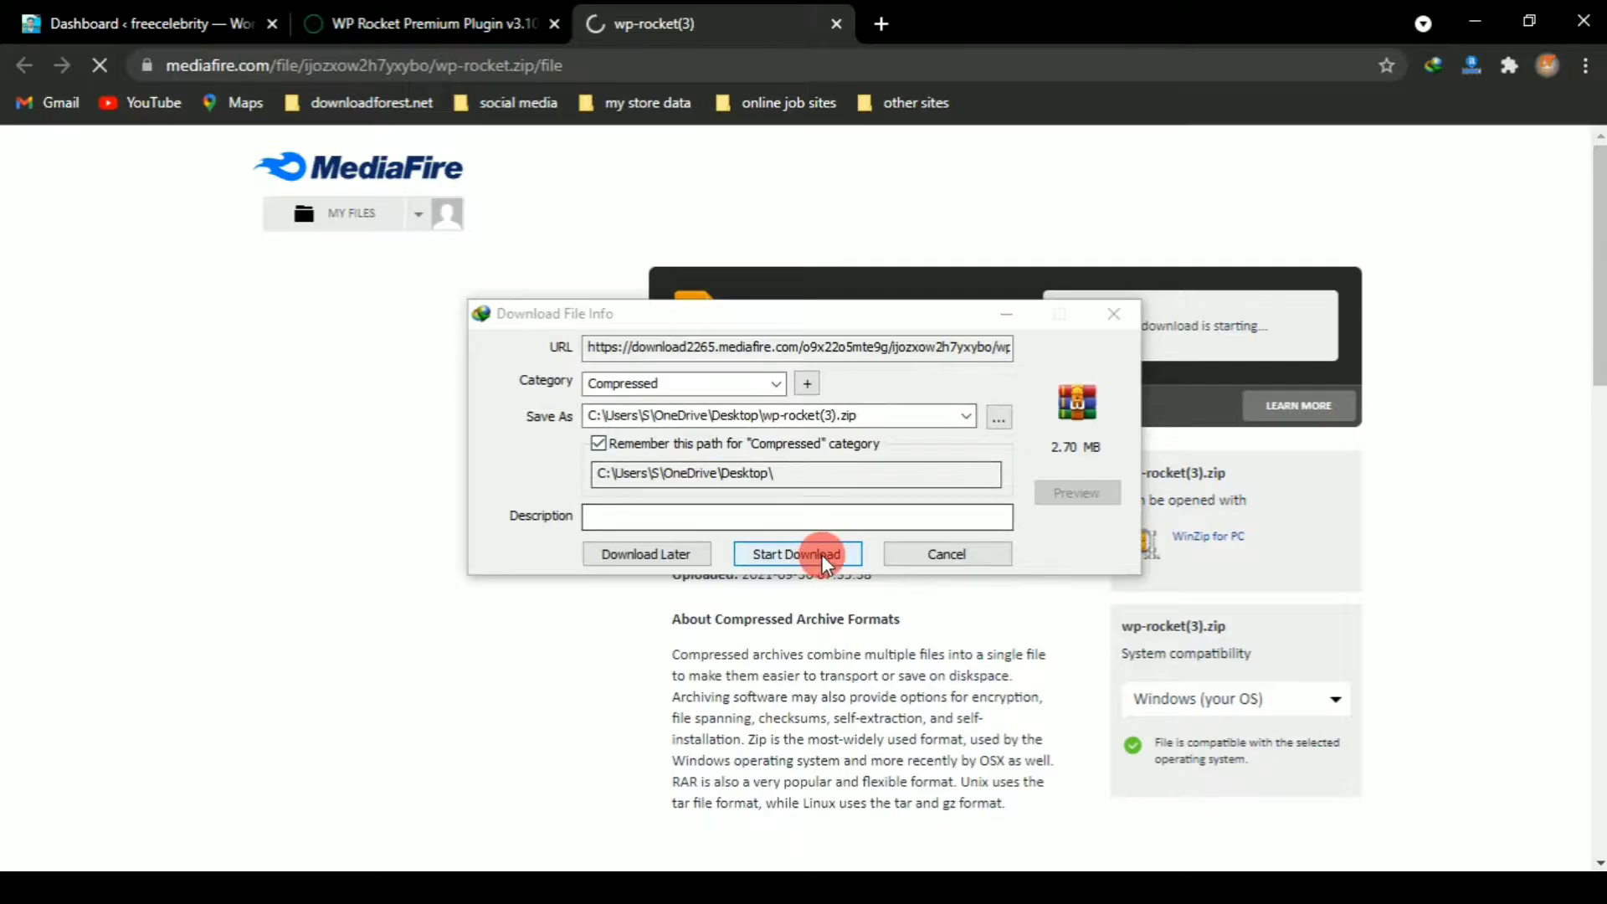
left_click(806, 554)
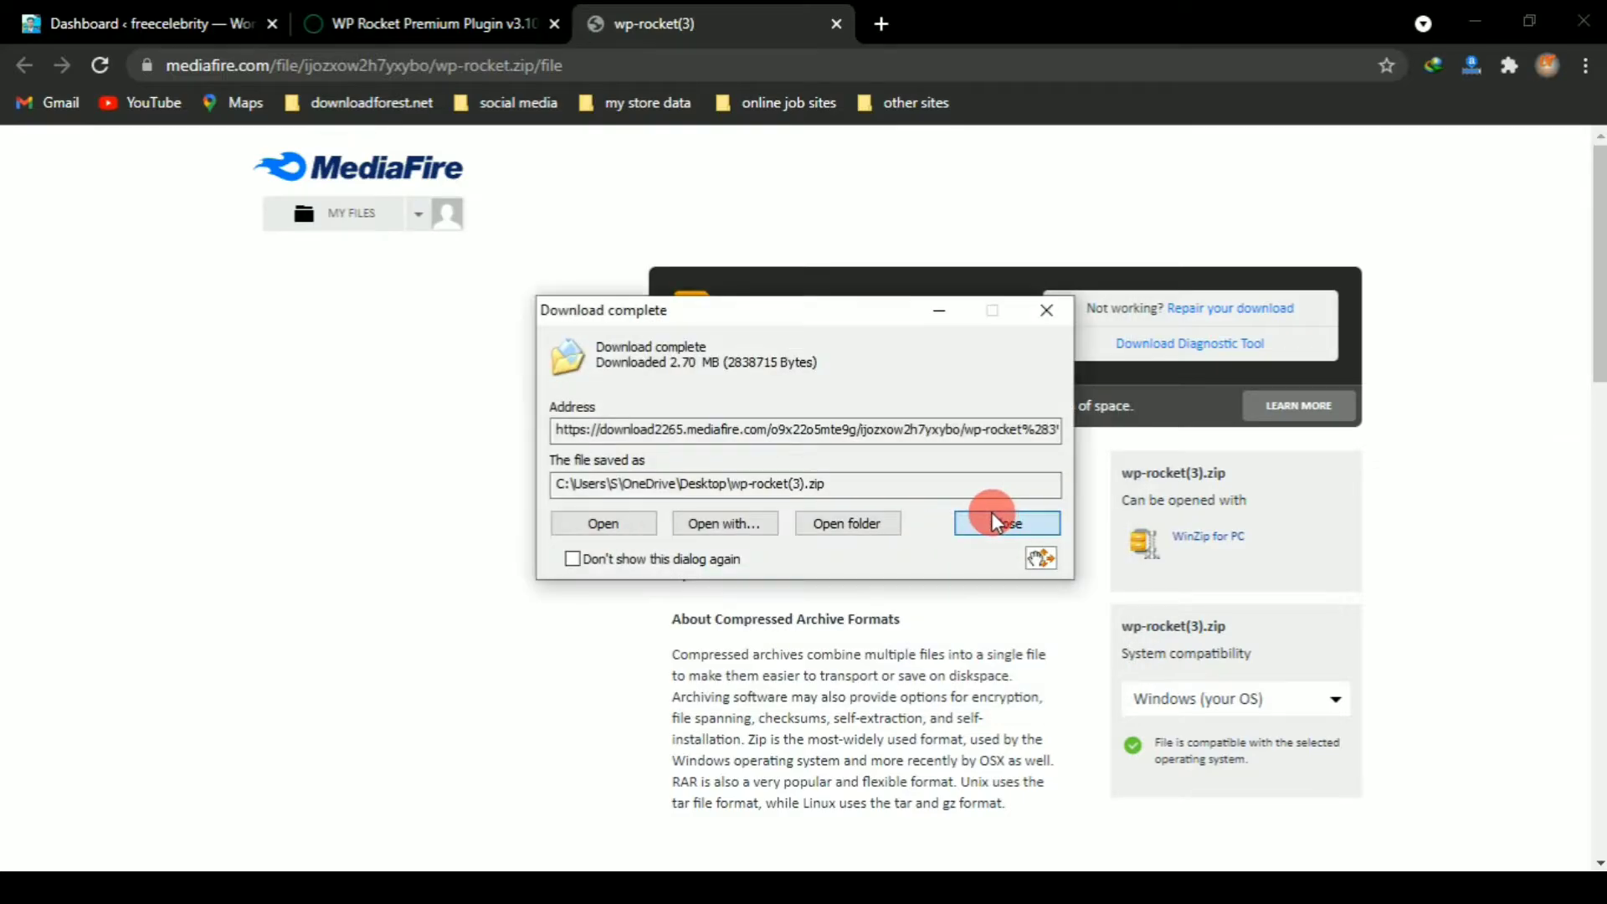
left_click(991, 517)
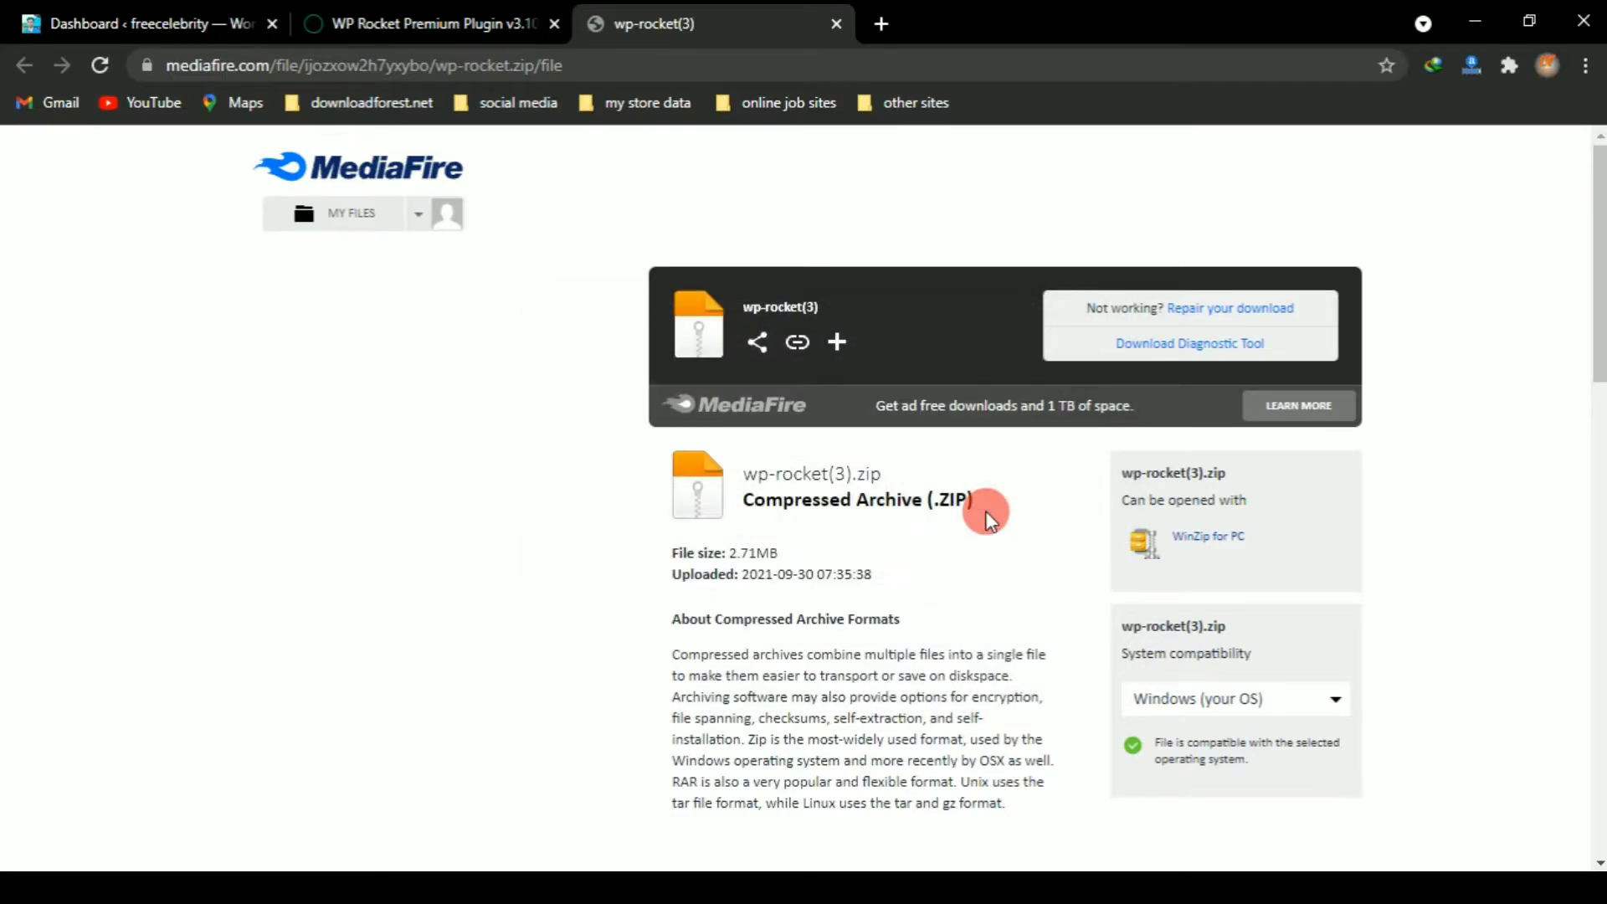
left_click(837, 23)
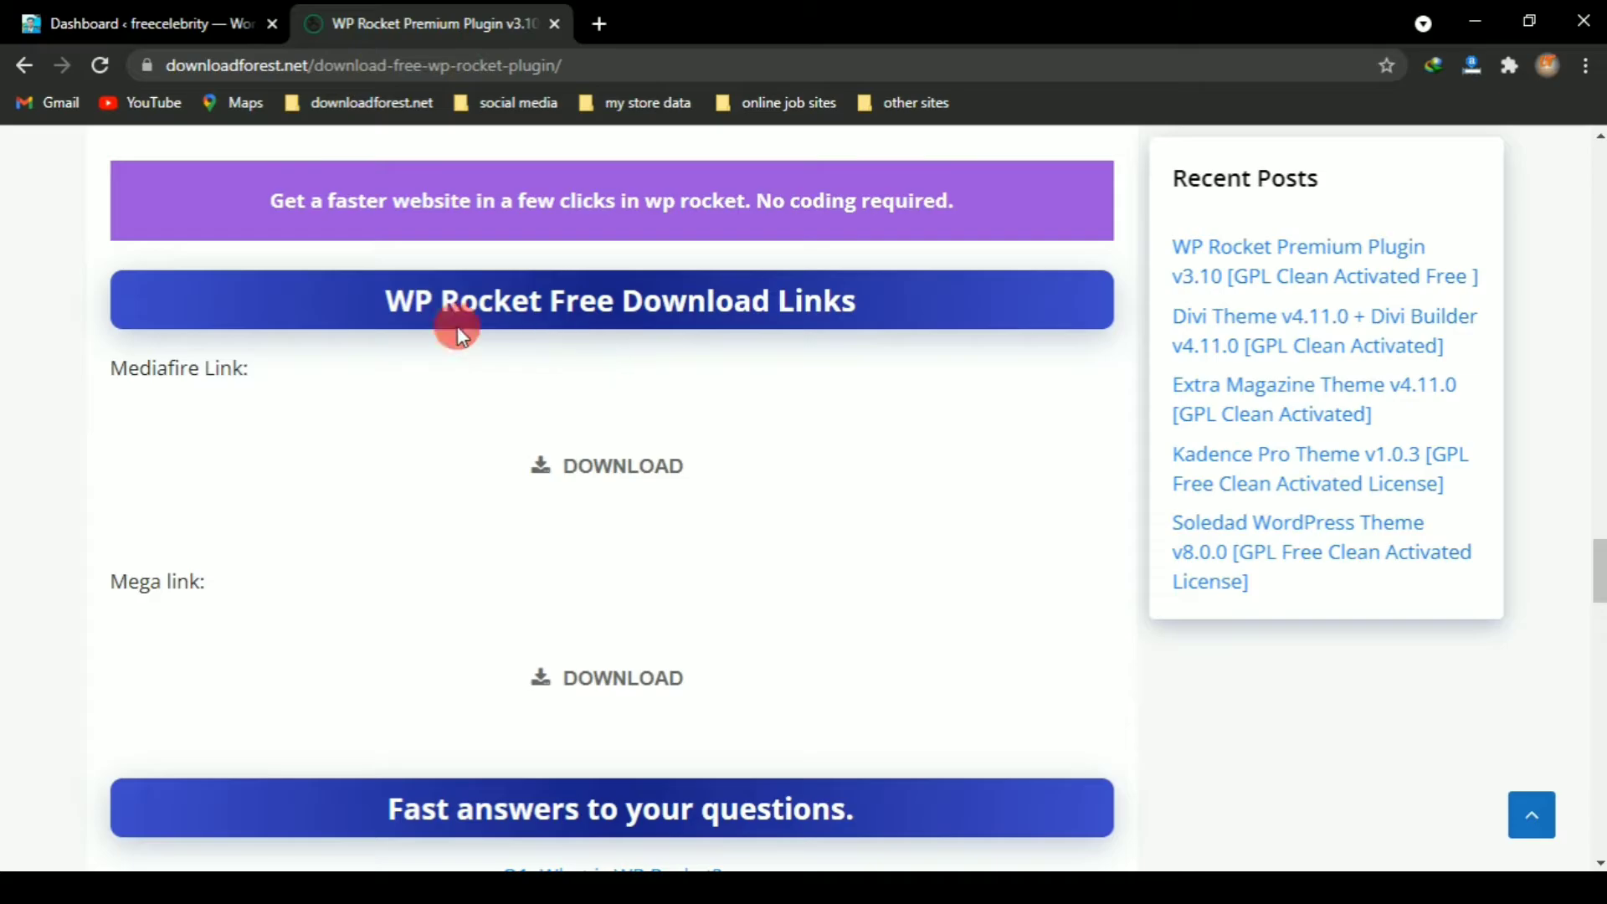
Step: Switch to the freecelebrity WordPress dashboard and open the upload form for adding a new plugin
left_click(177, 17)
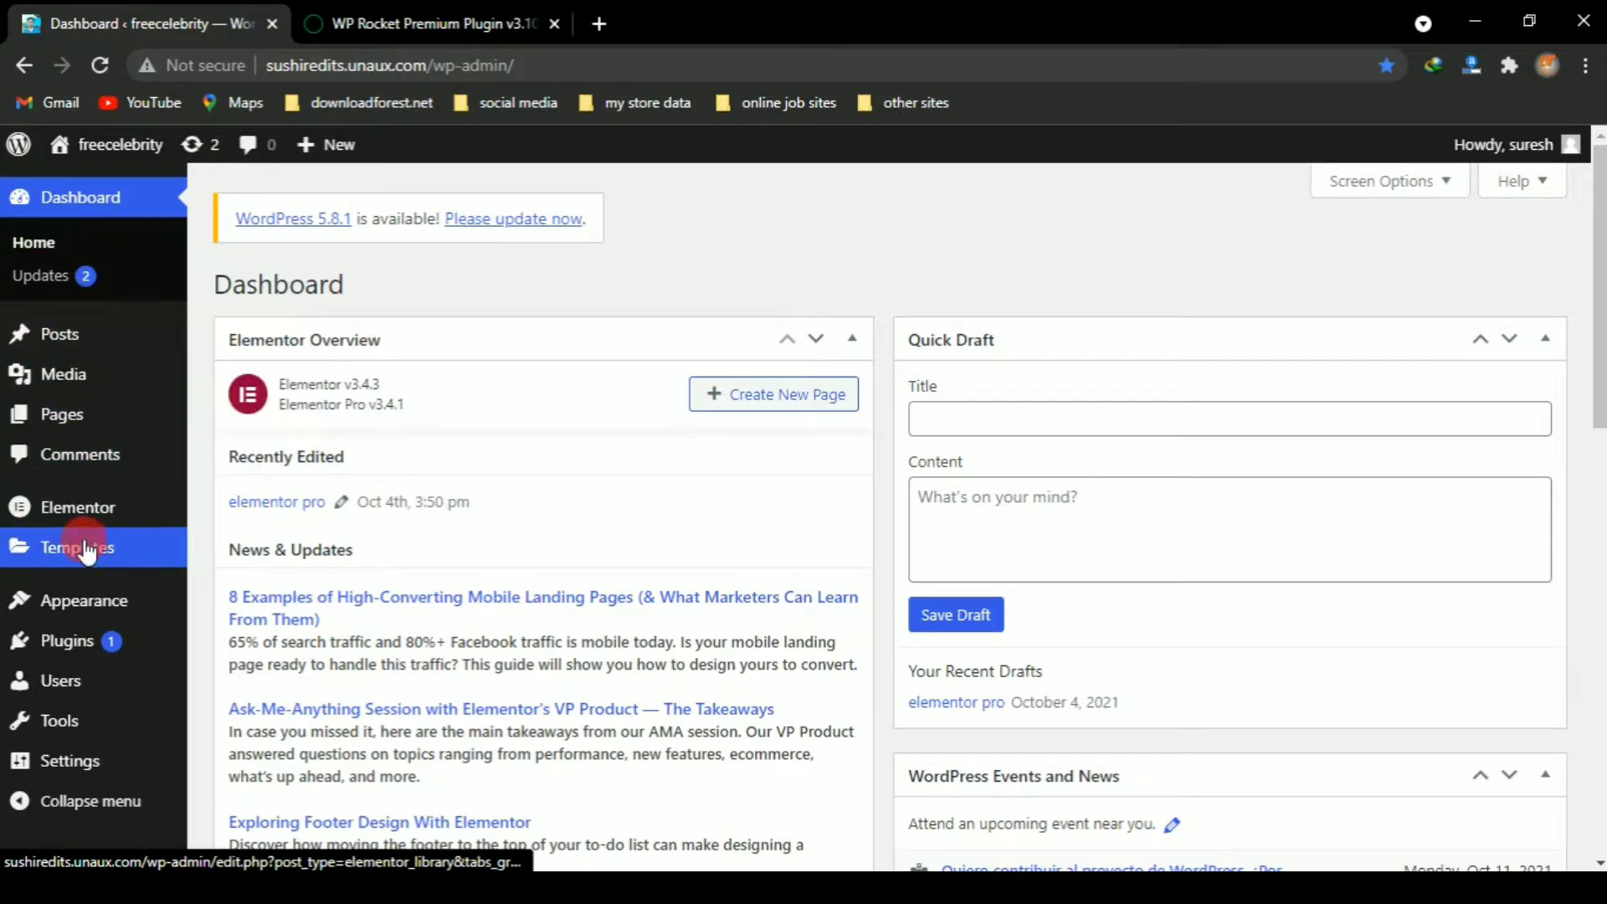
mouse_move(109, 644)
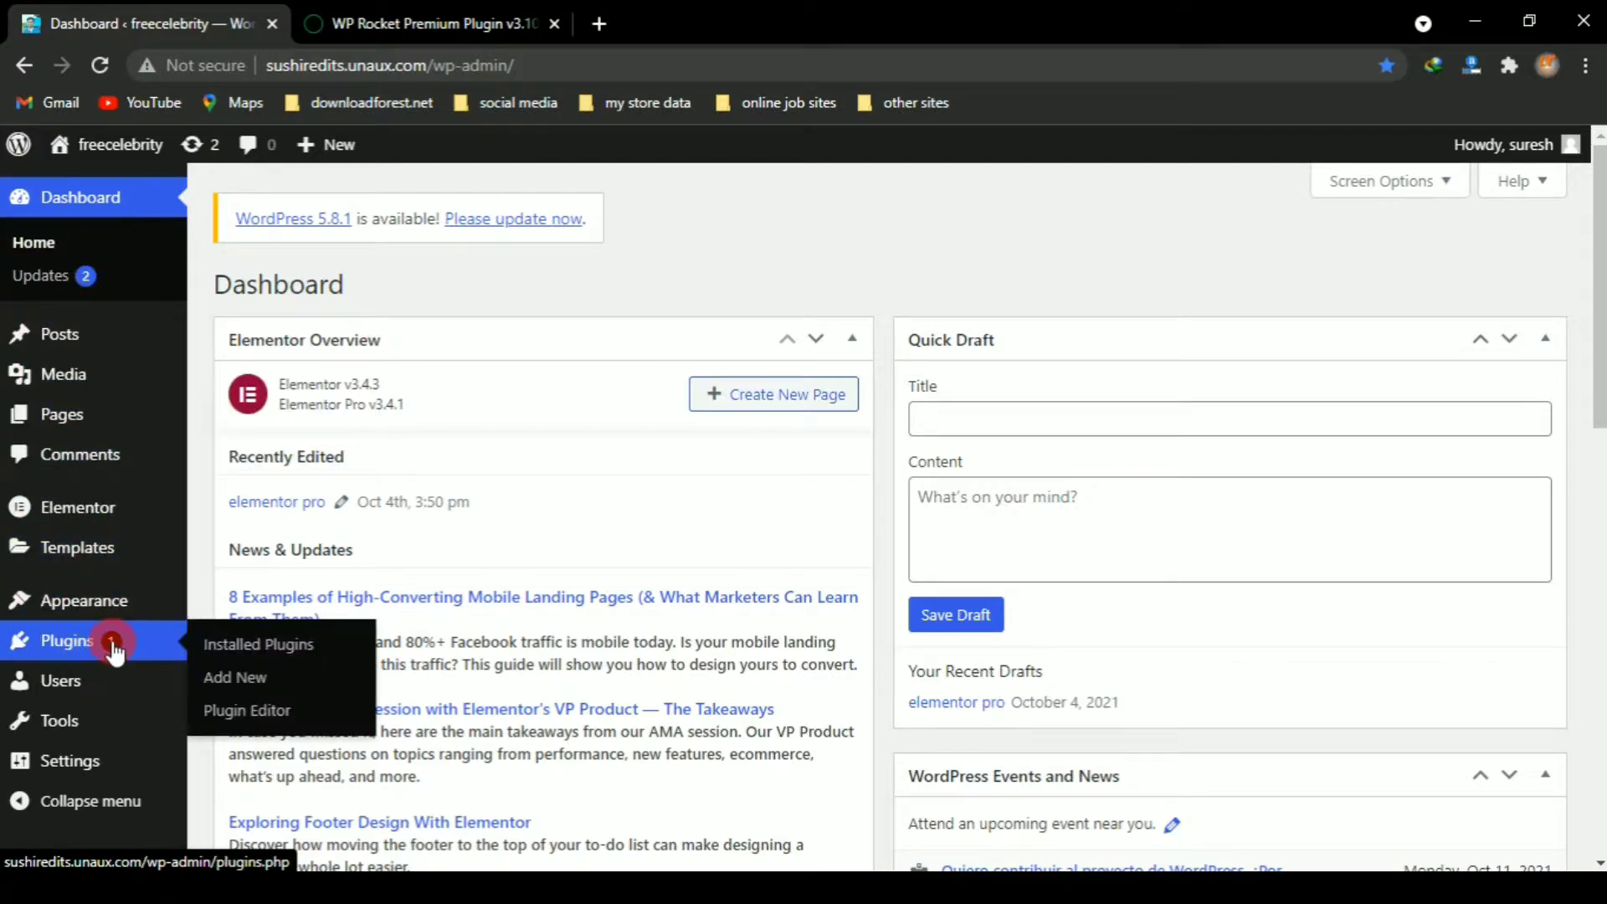
left_click(240, 680)
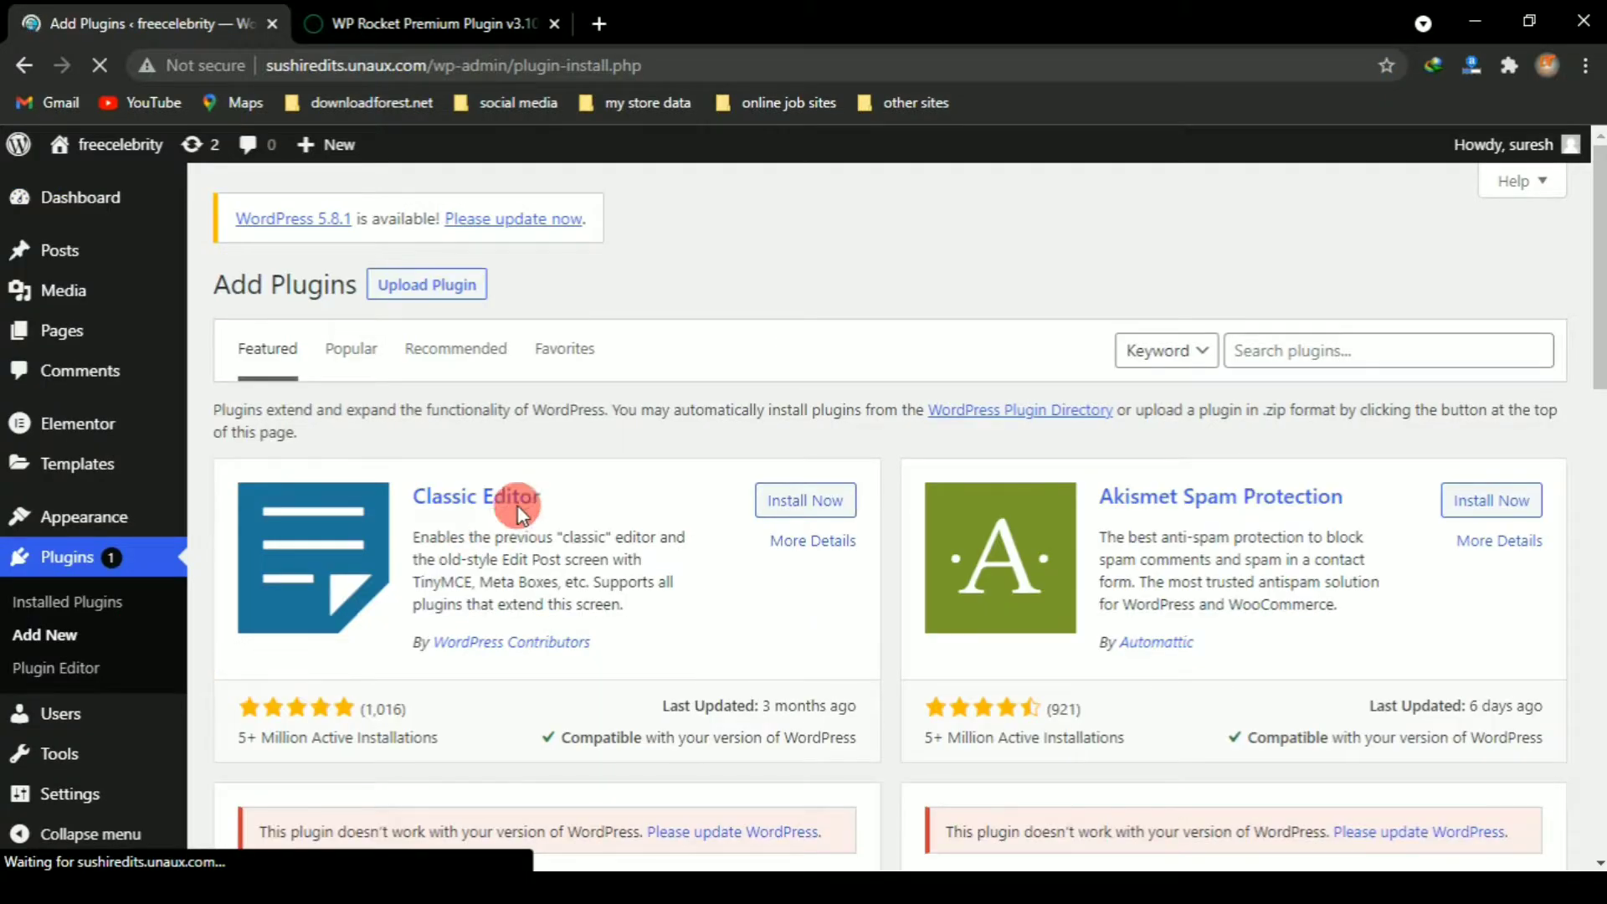
left_click_drag(1597, 305, 1595, 251)
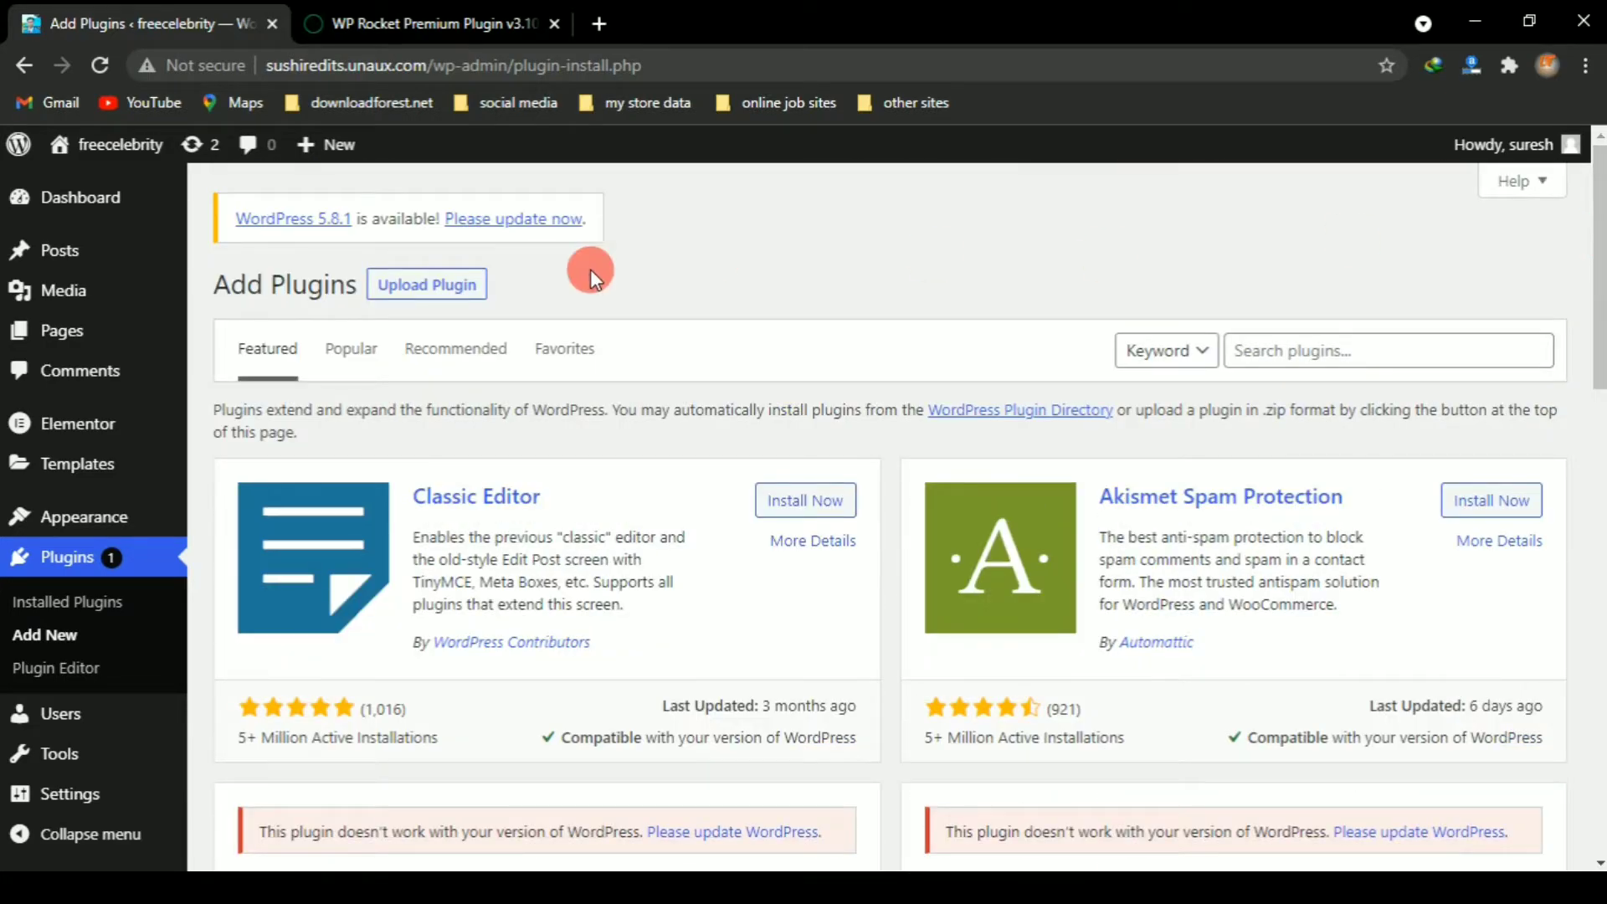
left_click(430, 289)
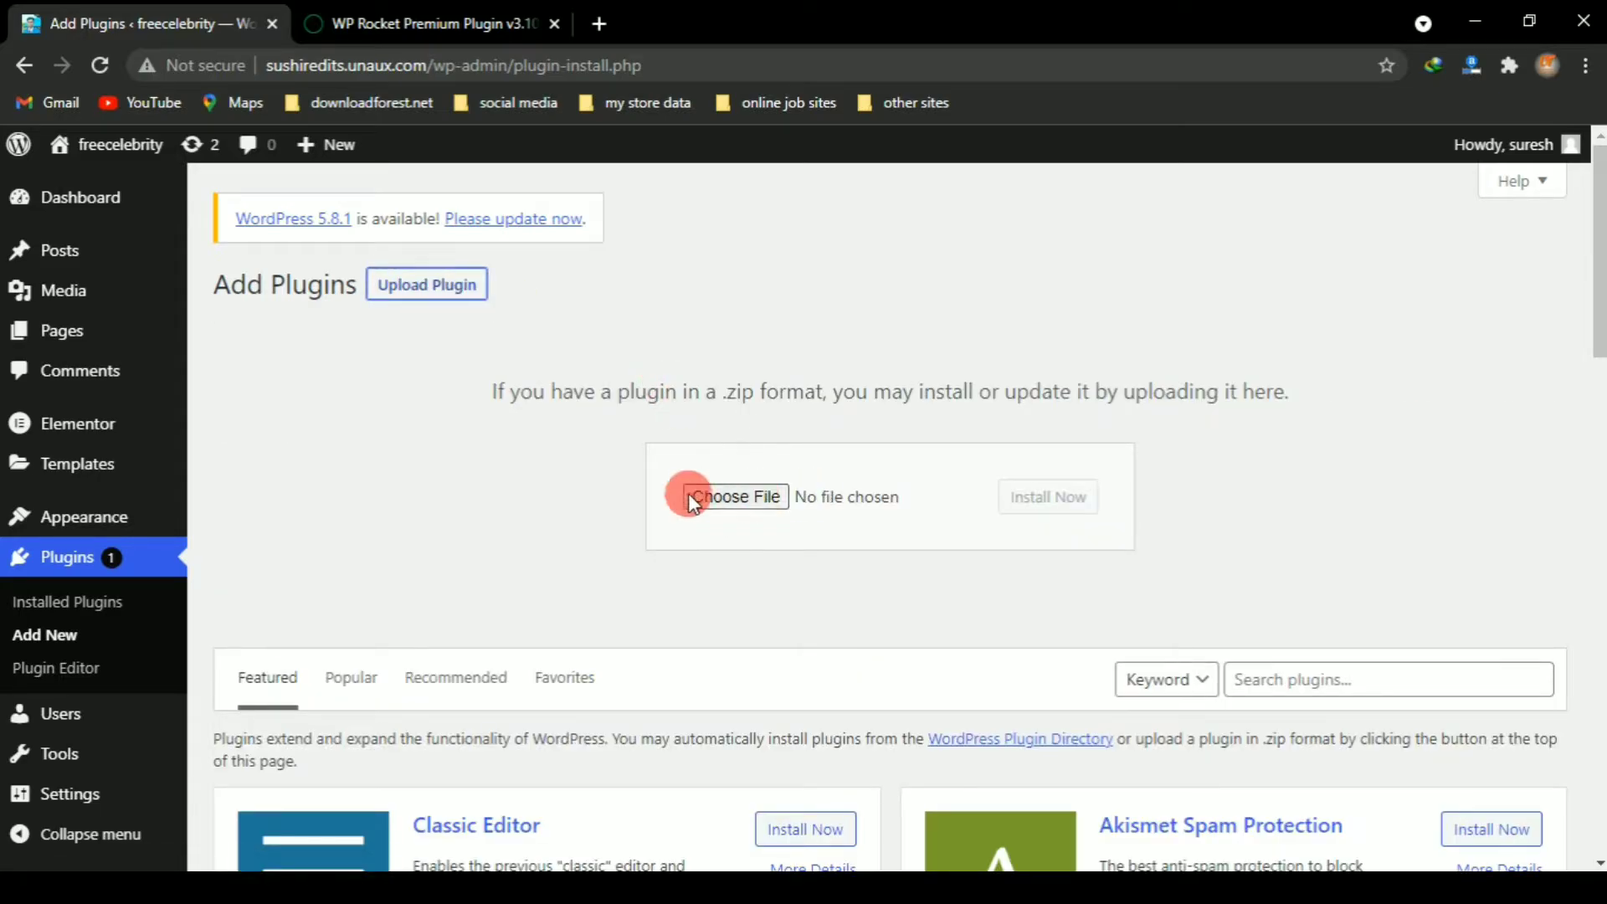
Step: Choose the wp-rocket1 ZIP archive from the Desktop as the plugin file and install it
left_click(740, 498)
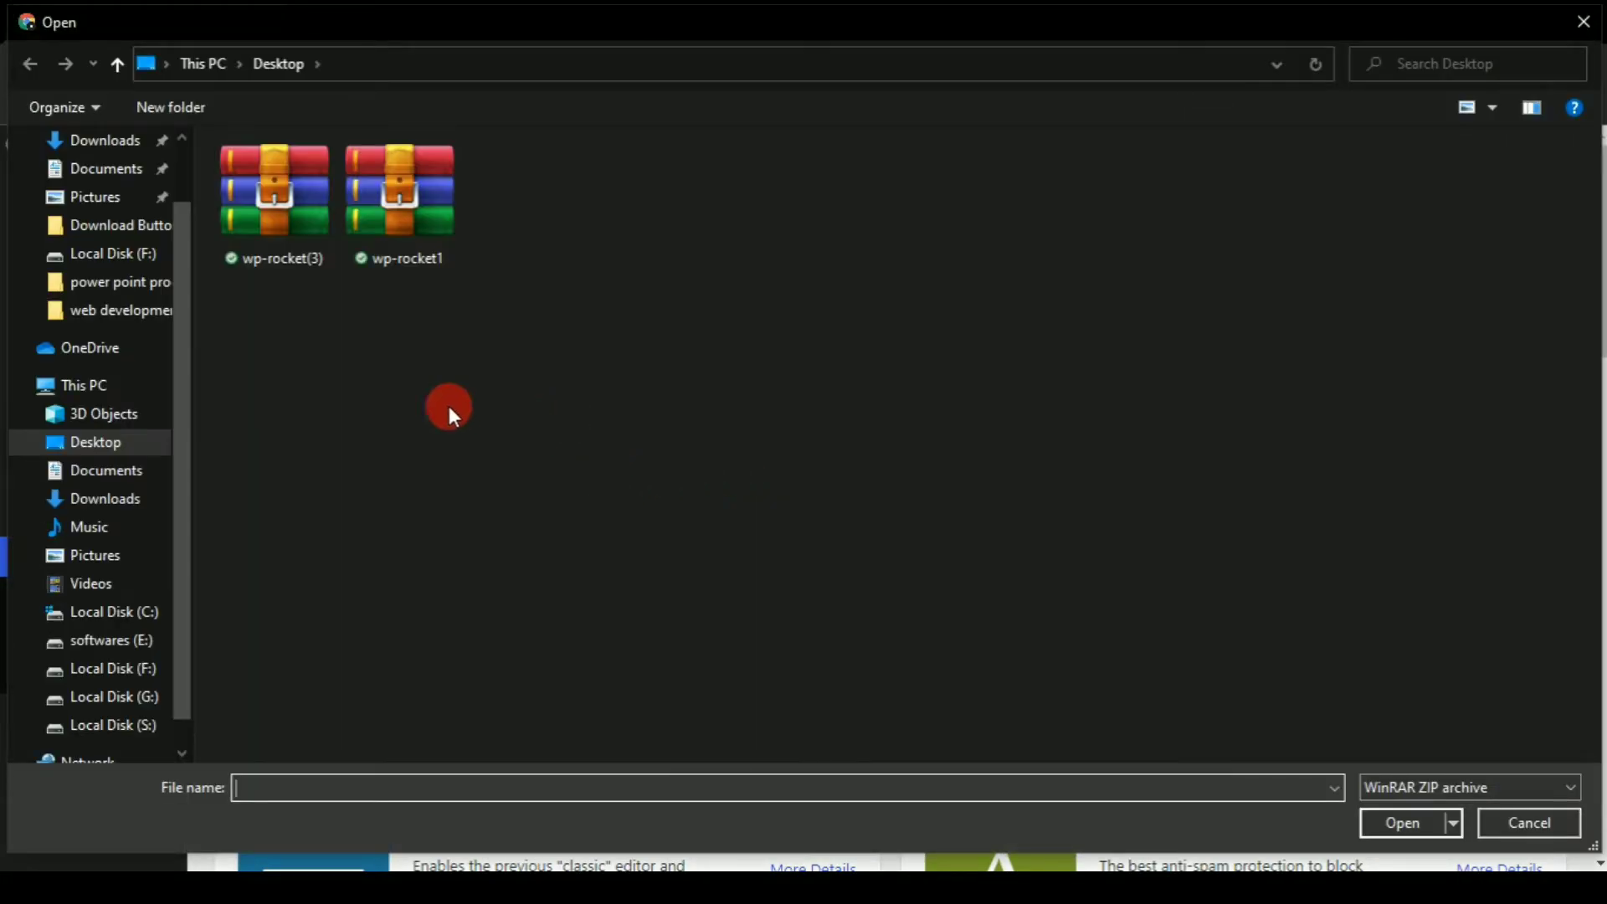
left_click(400, 219)
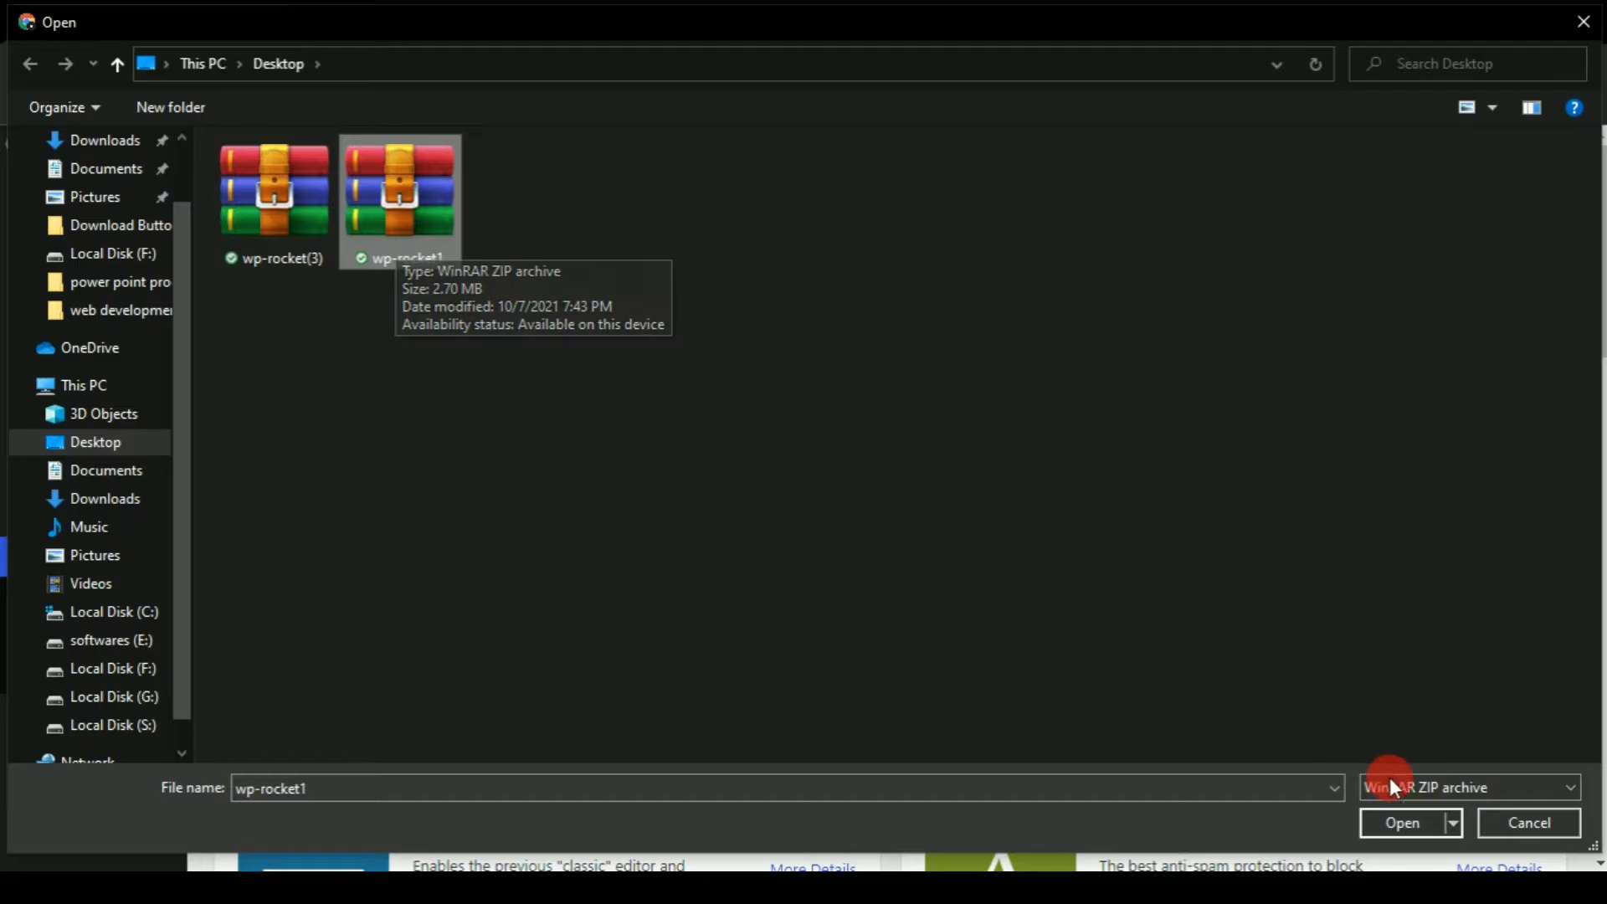
left_click(1391, 823)
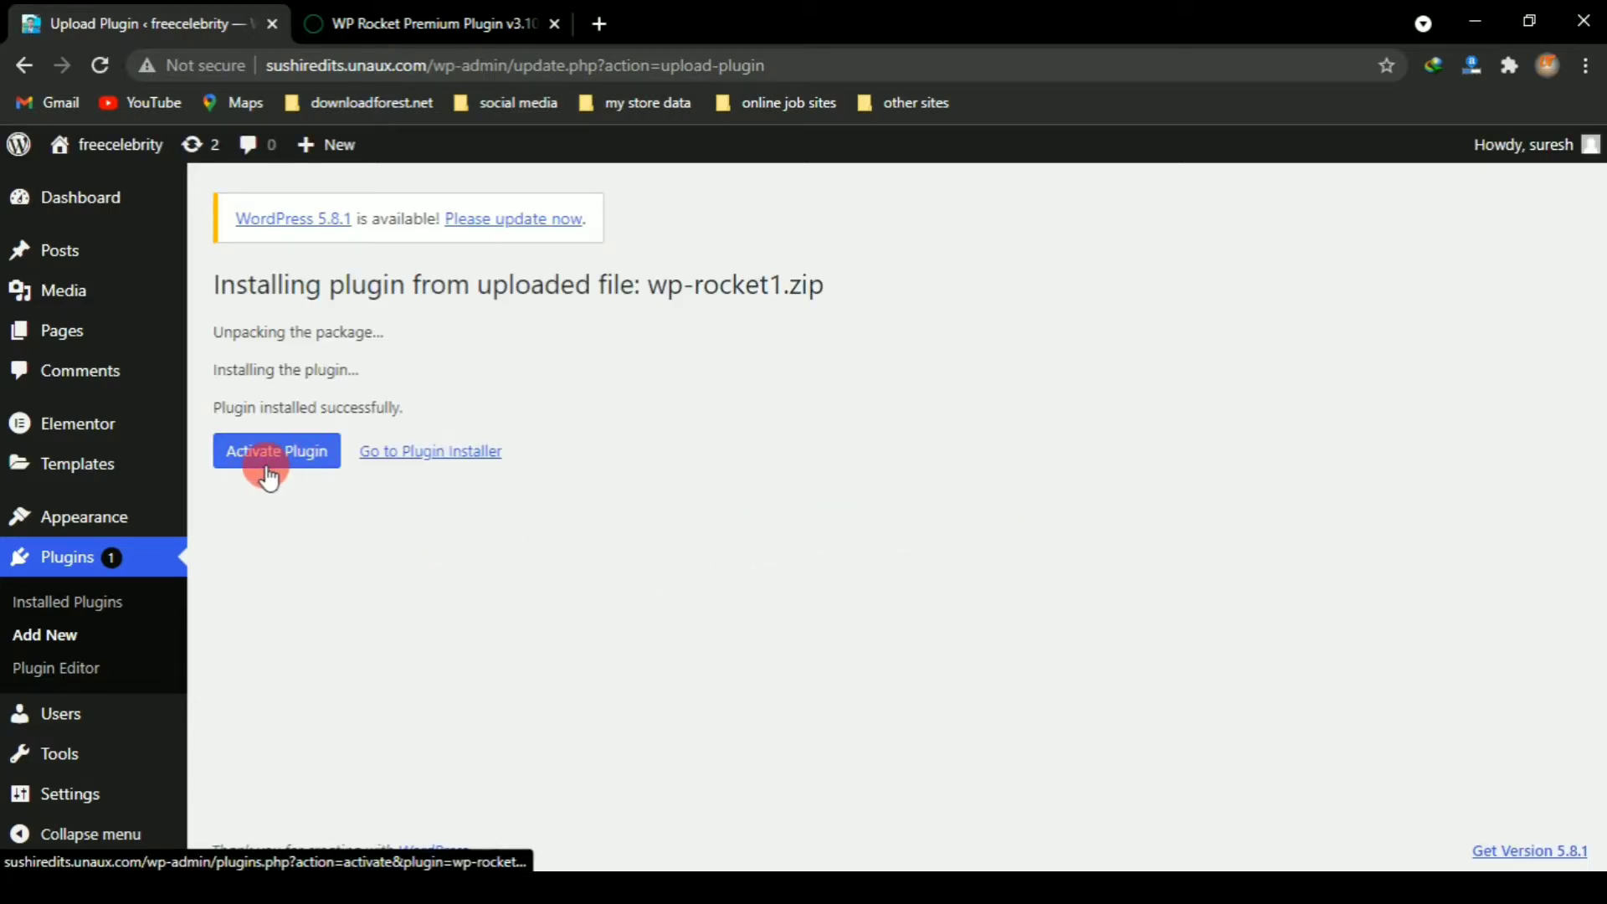
left_click_drag(204, 365, 318, 365)
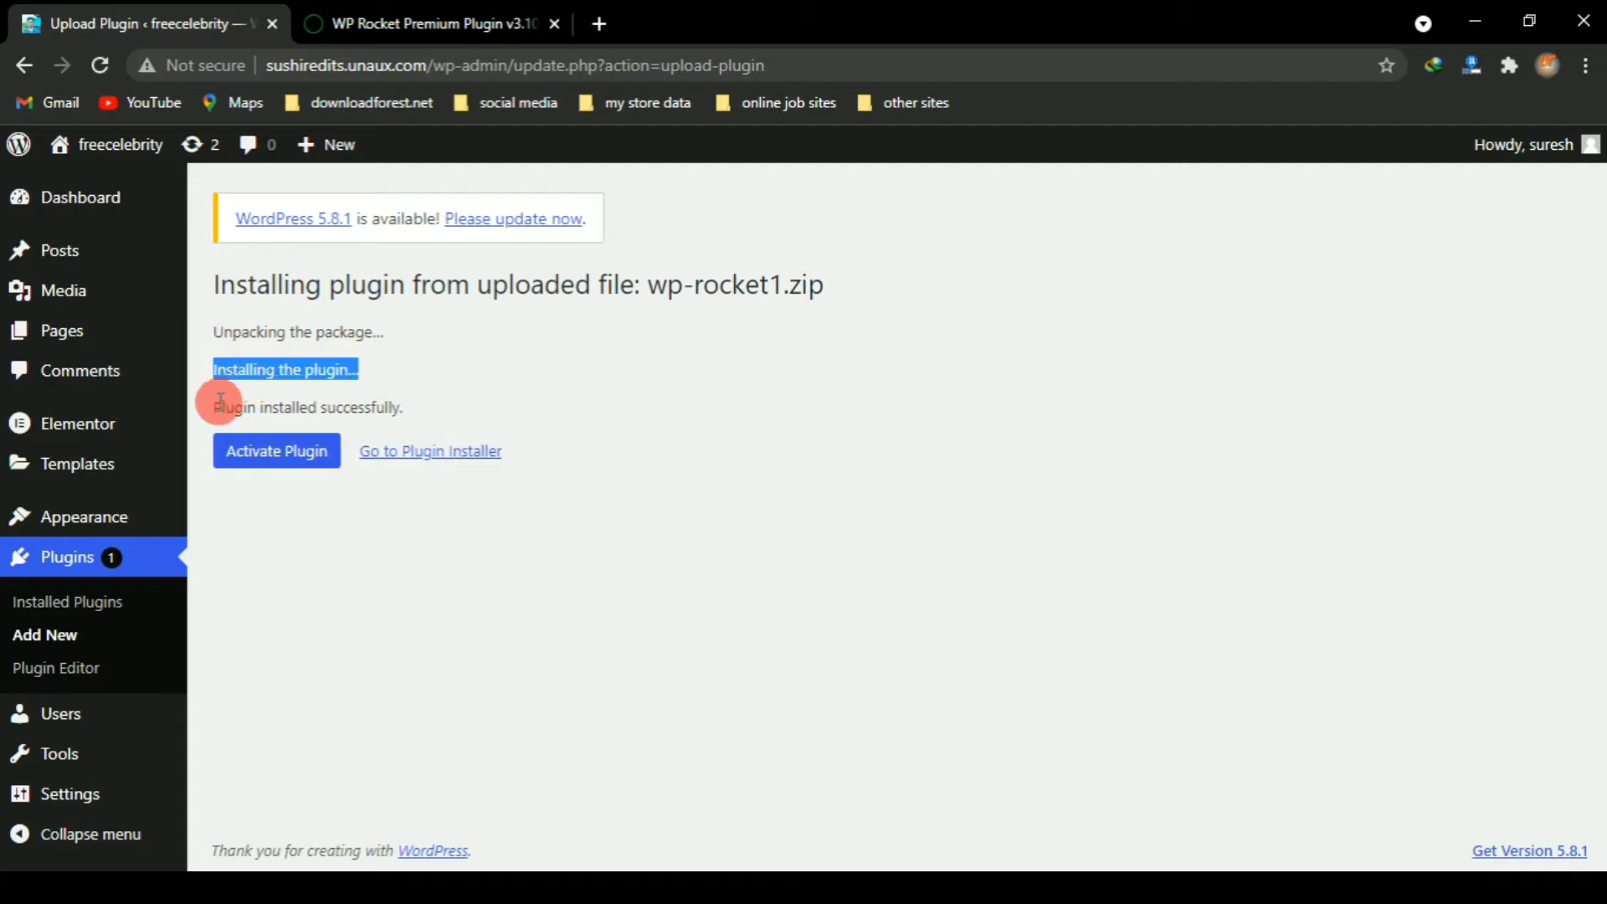
left_click_drag(216, 407, 411, 412)
left_click(400, 411)
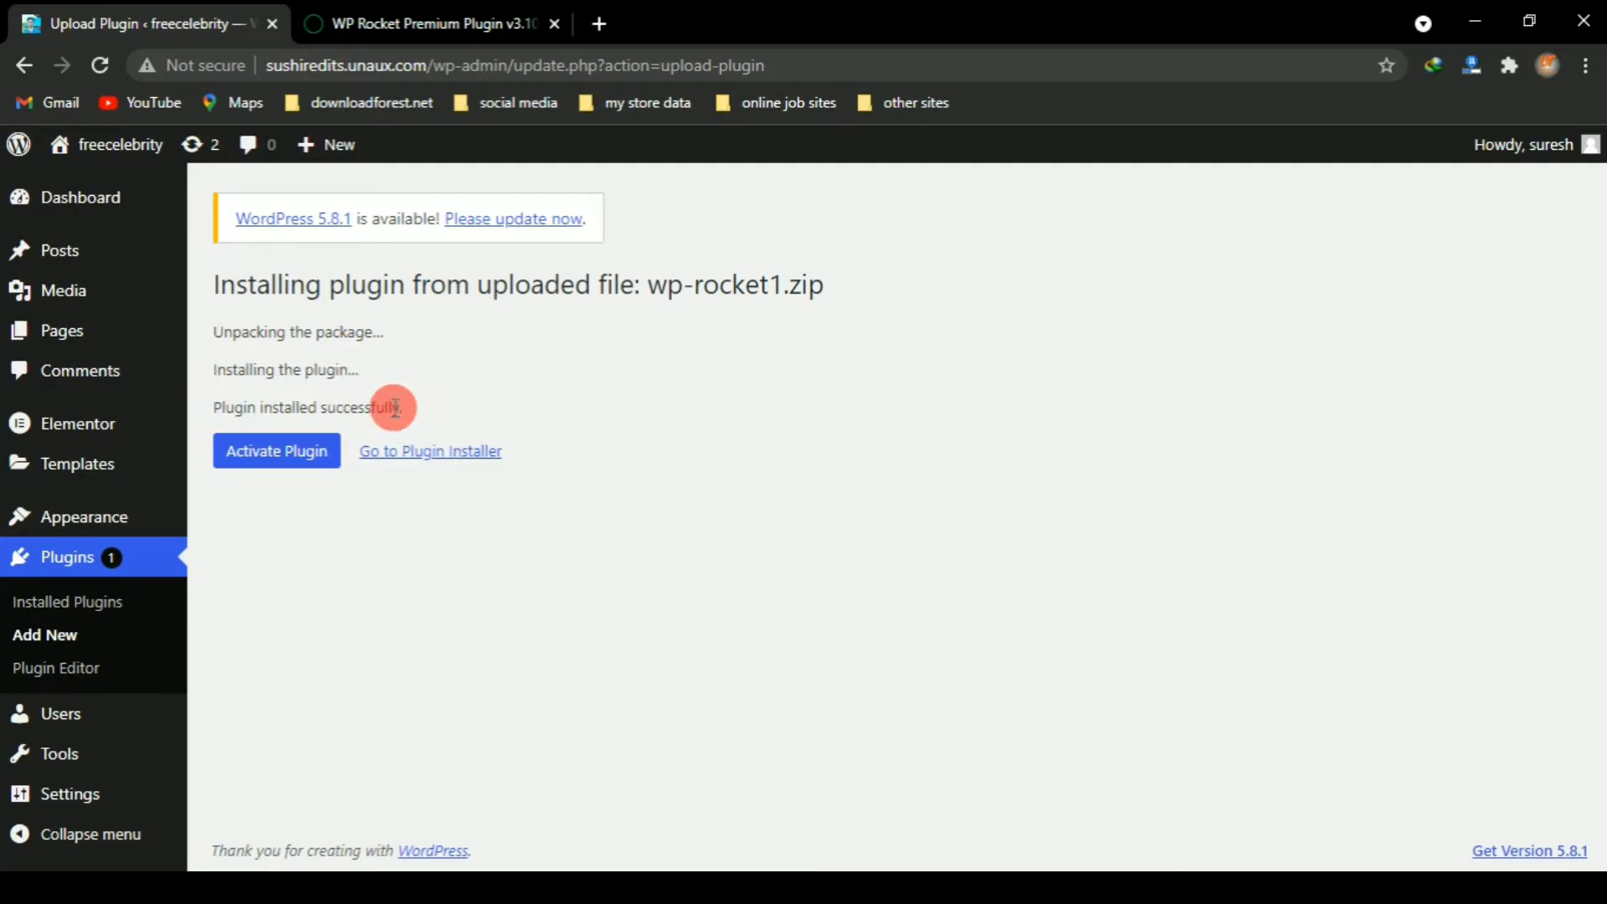
Step: Activate the installed WP Rocket plugin and locate its entry in the list of installed plugins
left_click(283, 462)
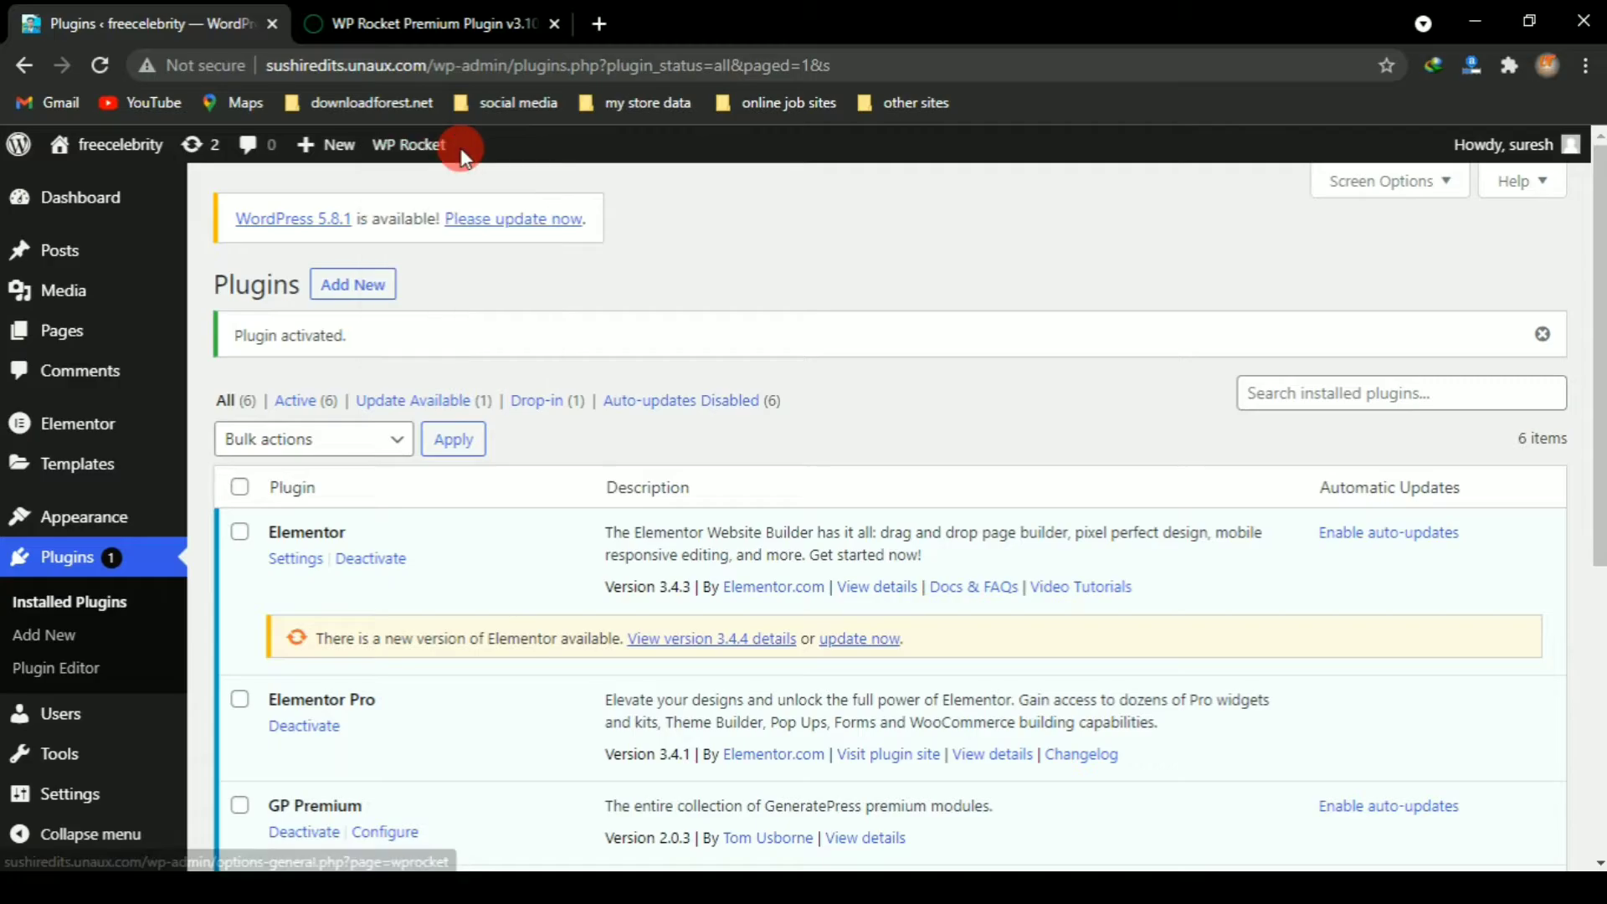
mouse_move(405, 151)
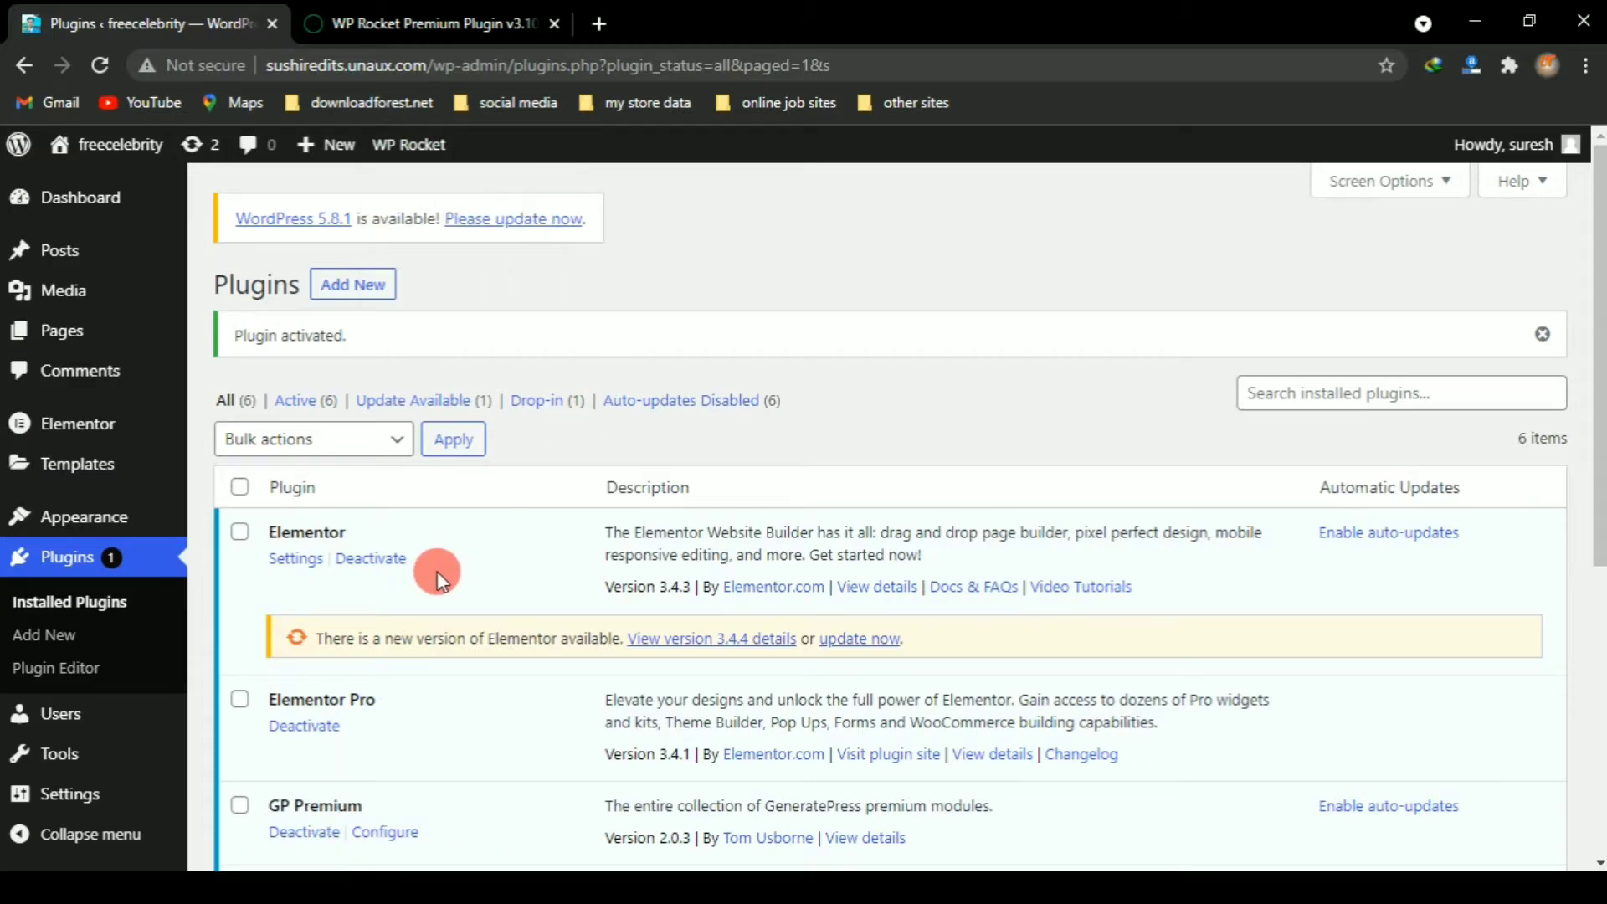
left_click_drag(1599, 333, 1600, 628)
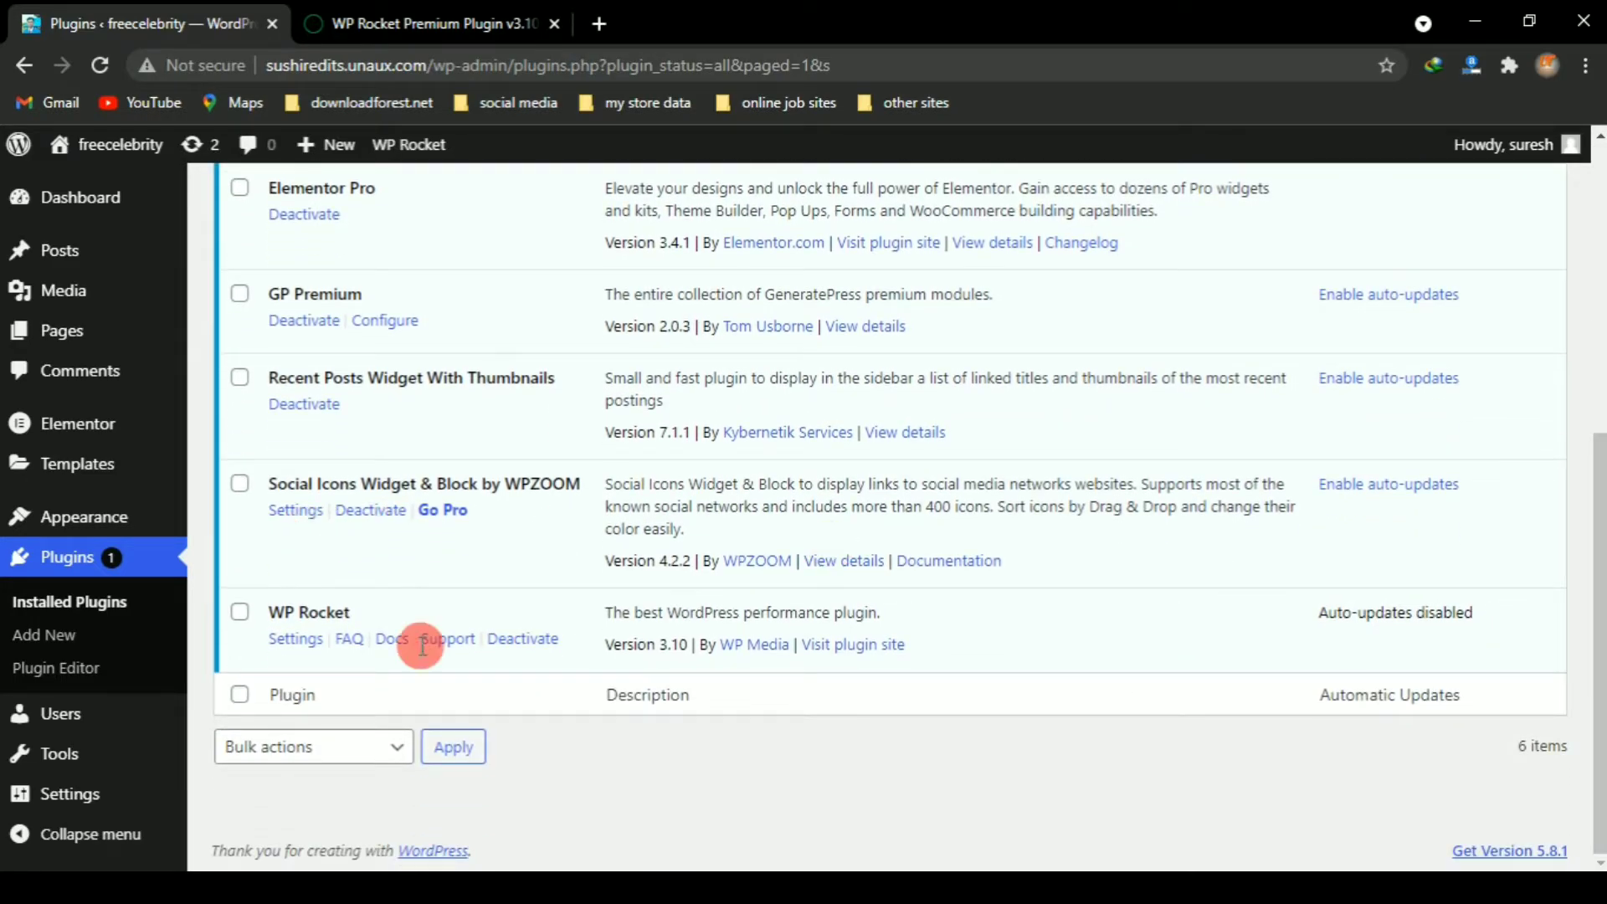
left_click_drag(289, 618, 352, 622)
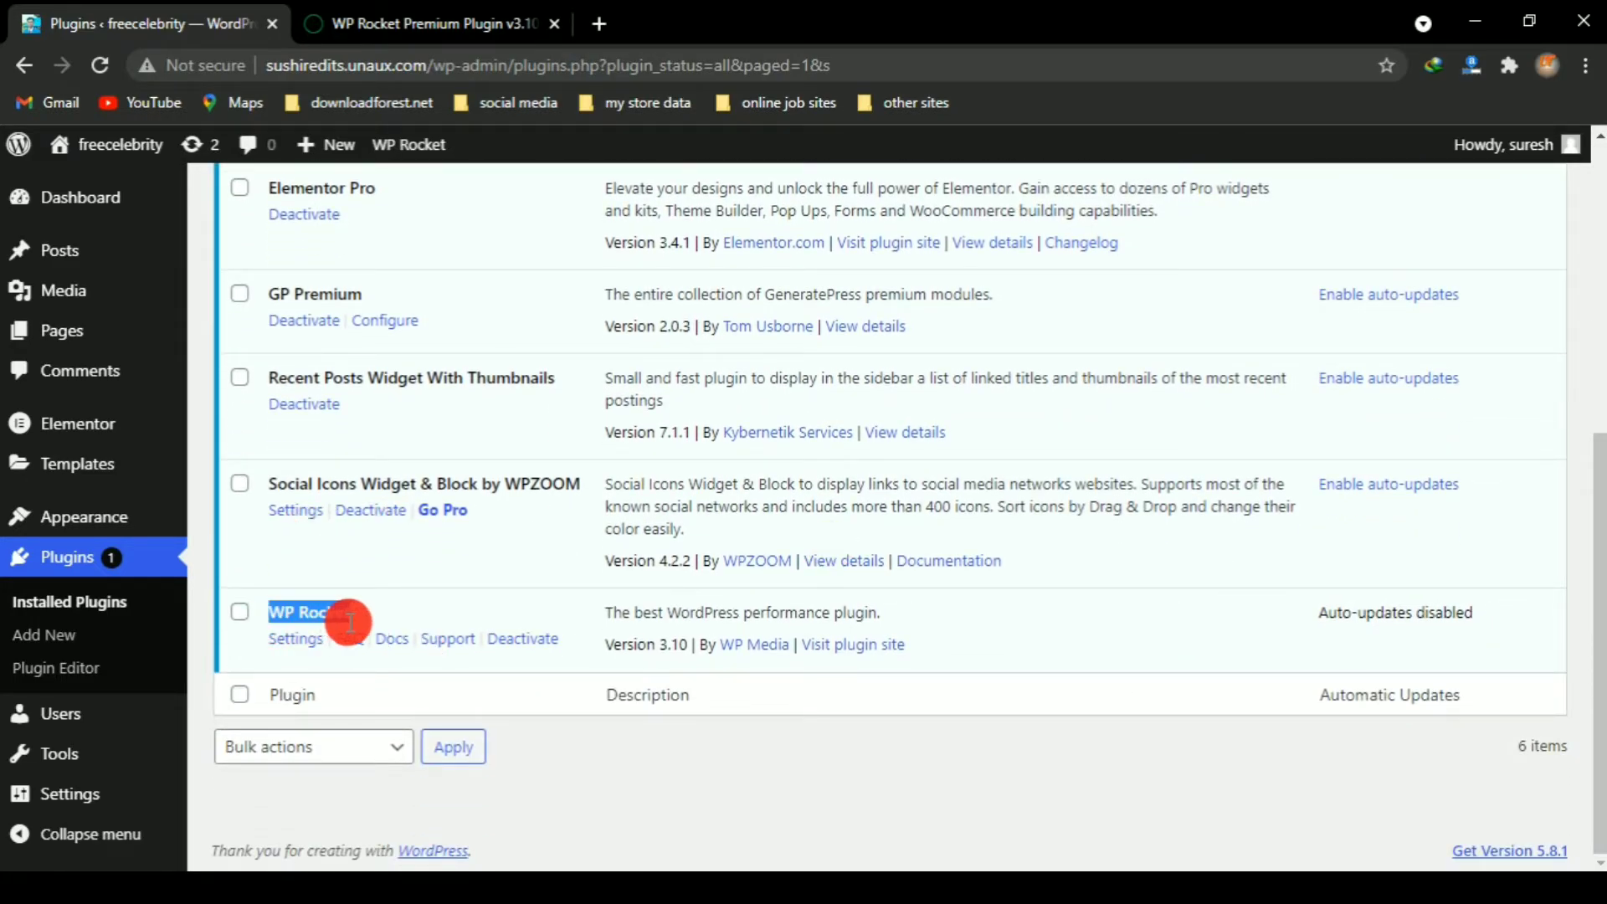
left_click(353, 621)
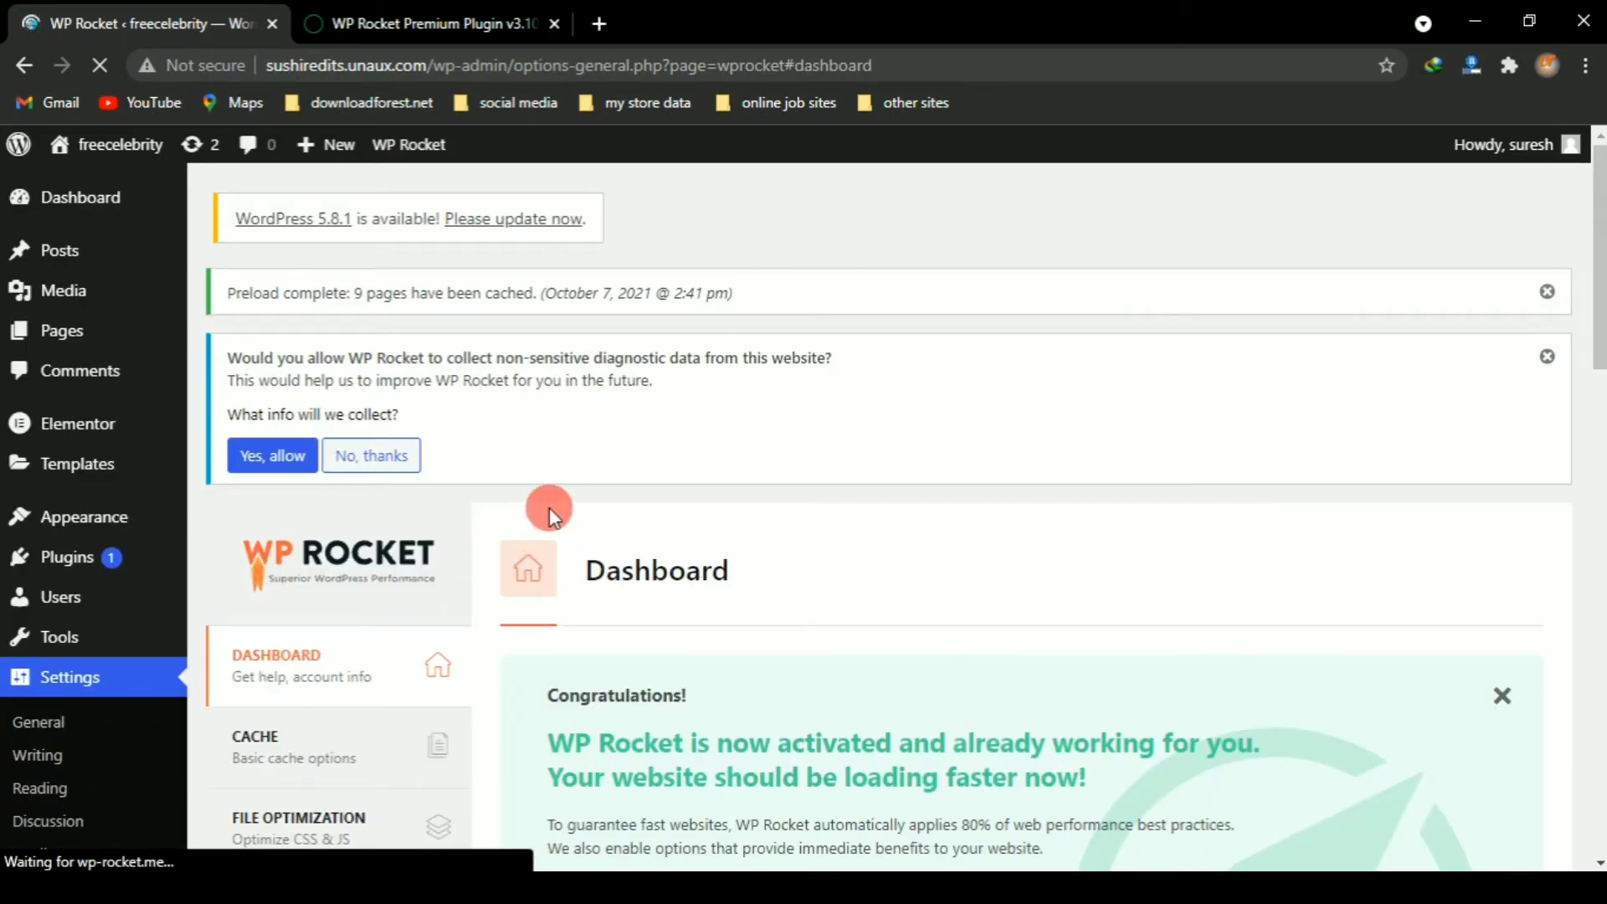
Step: Decline diagnostic data collection on the WP Rocket settings page and read the Congratulations notice on its dashboard
left_click(387, 466)
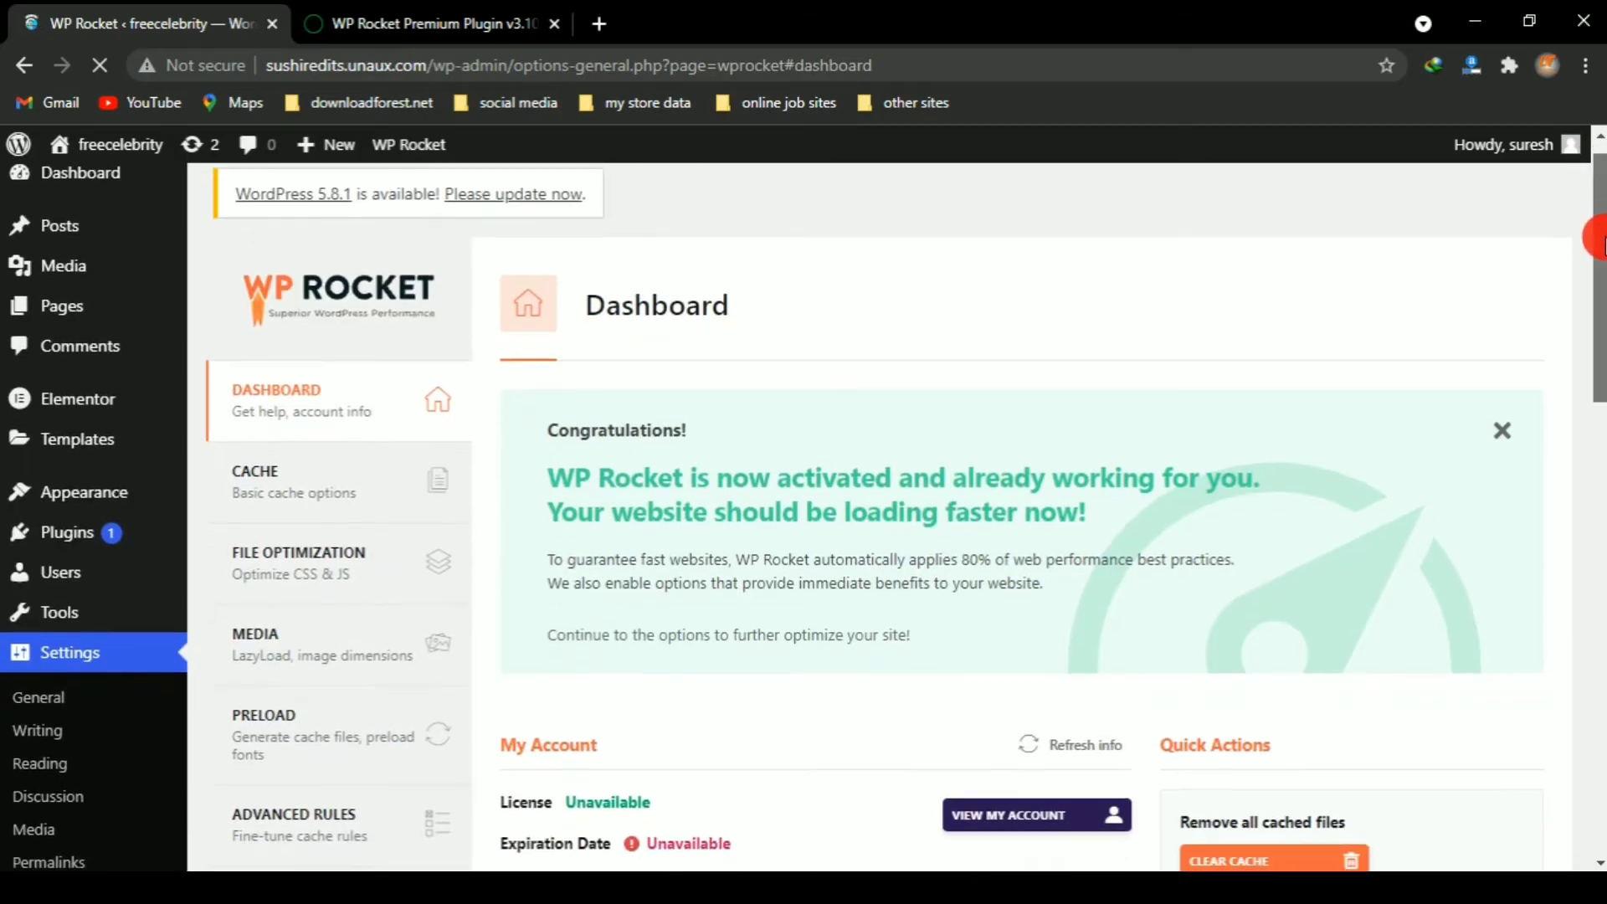
scroll(1594, 340, "down", 2)
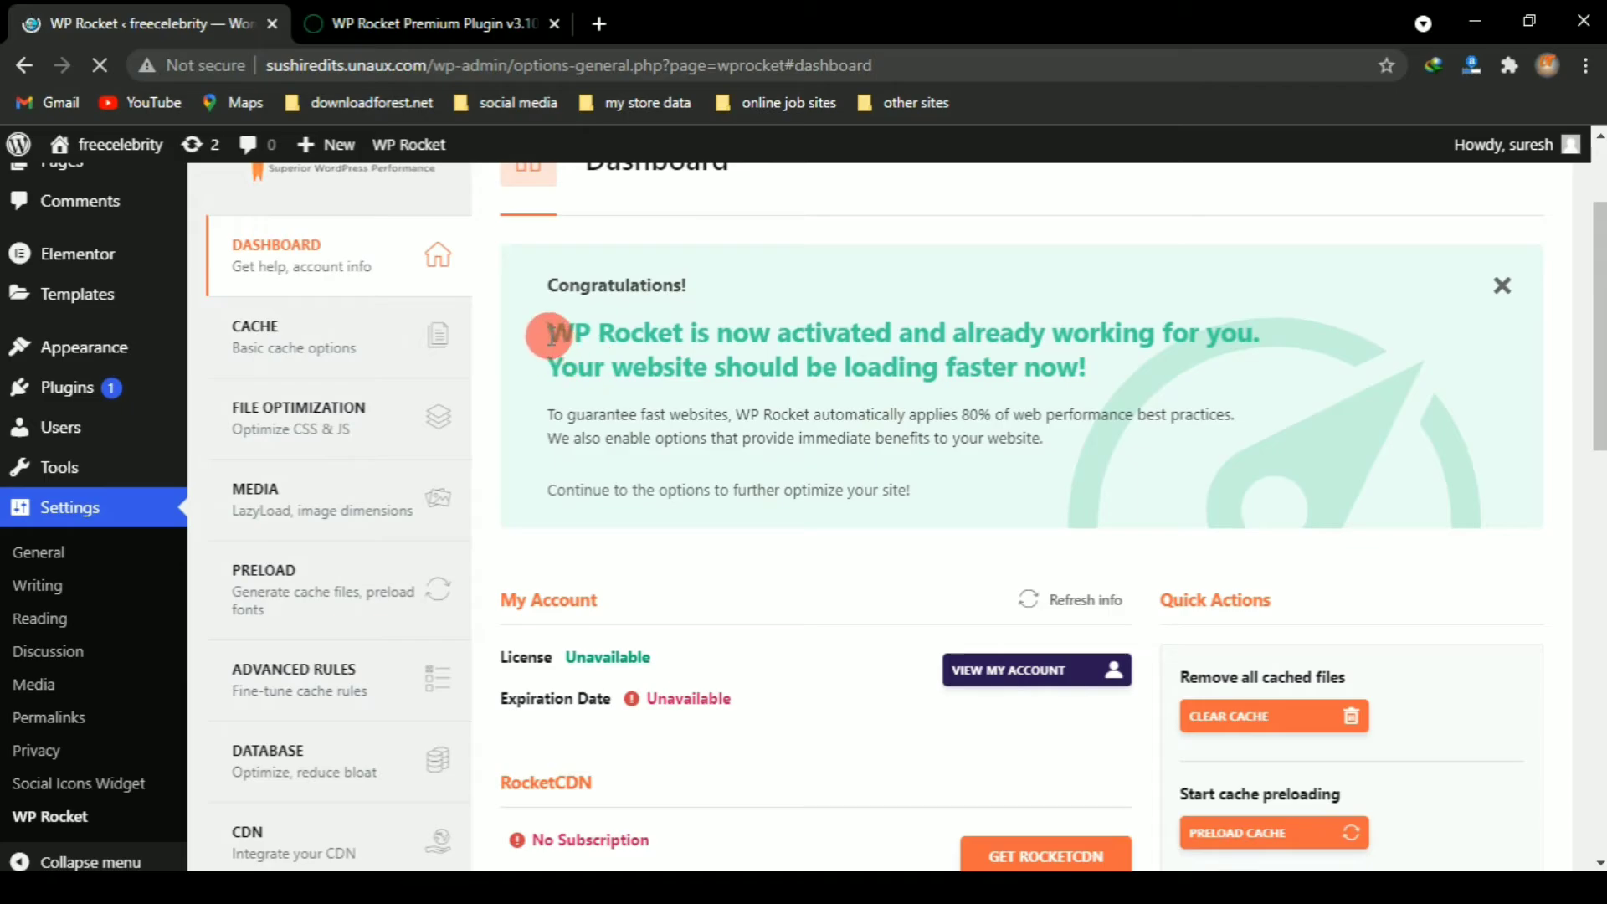
left_click_drag(548, 283, 709, 271)
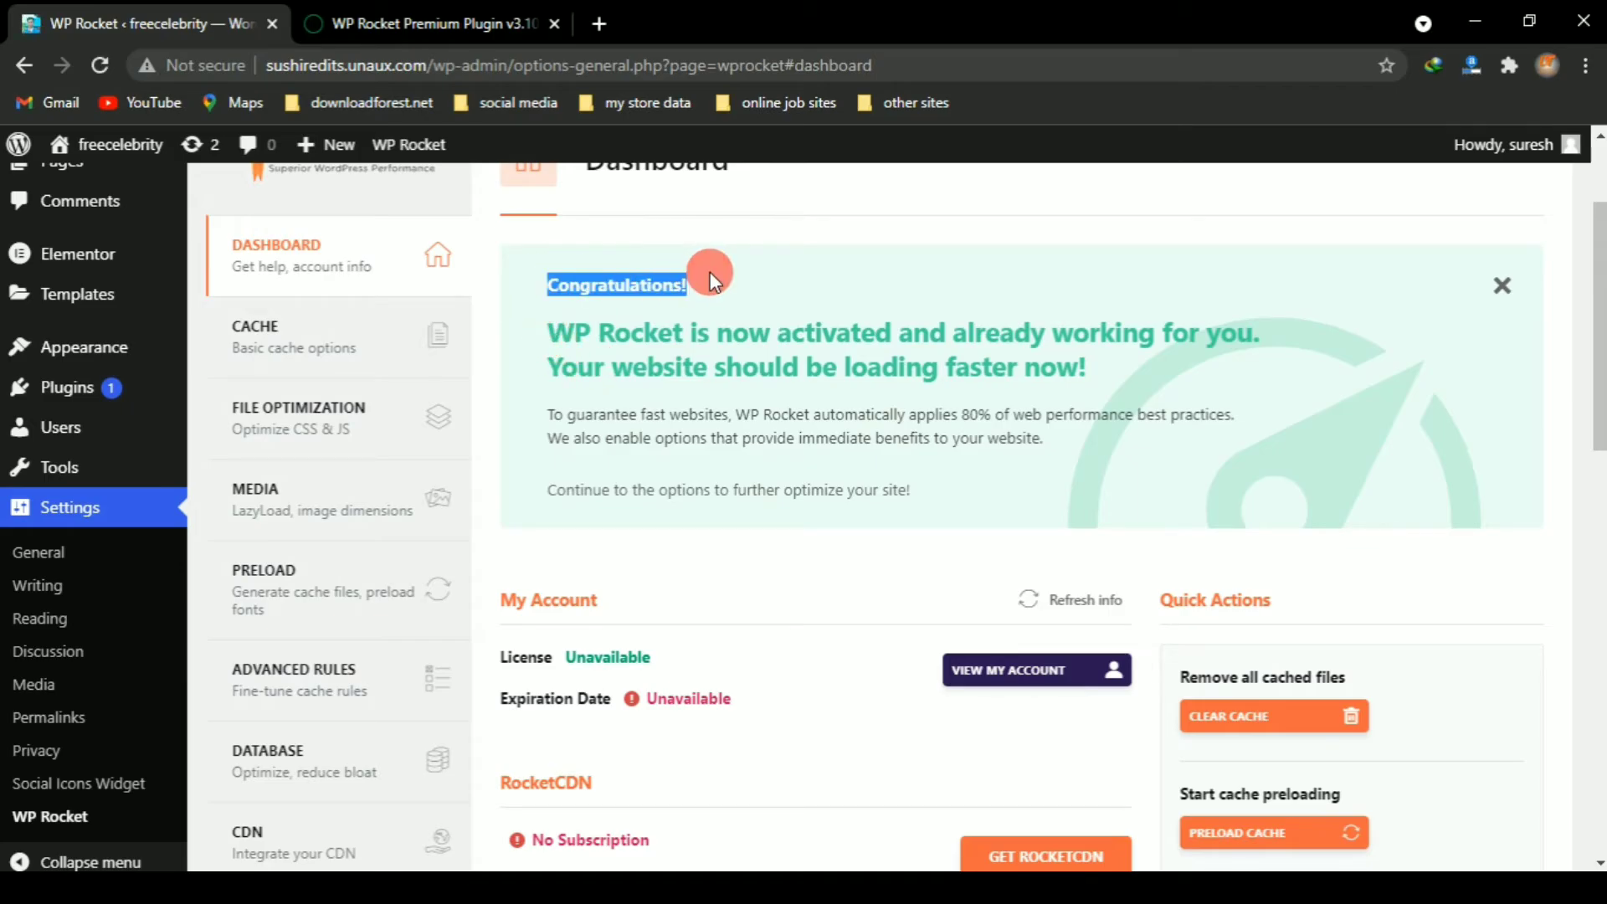
left_click_drag(532, 335, 1099, 374)
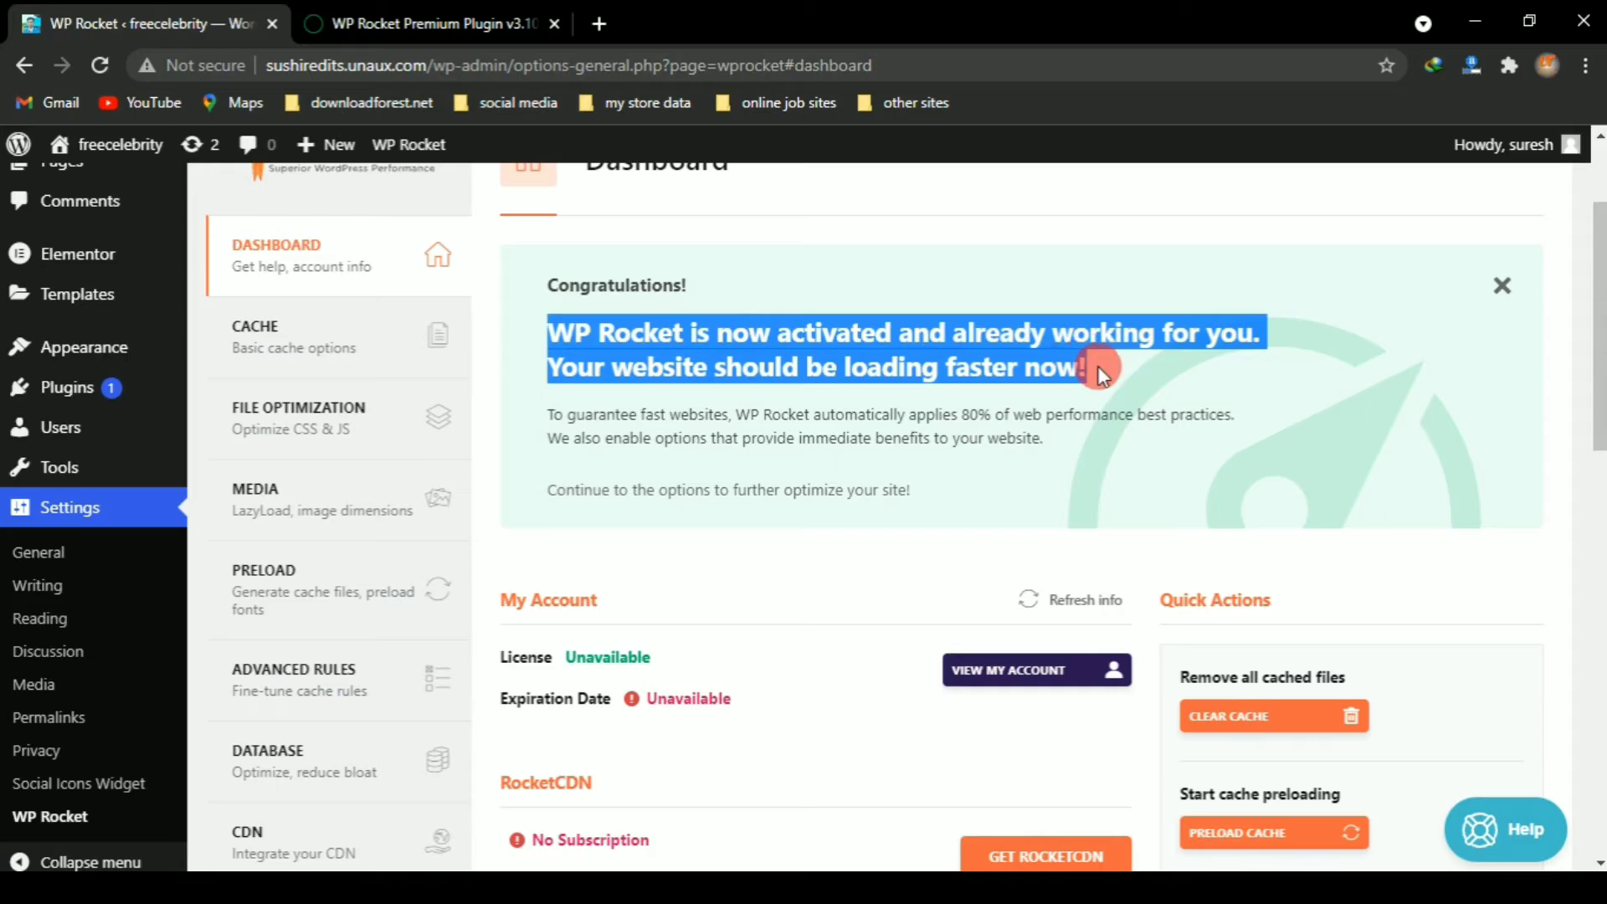
left_click(1099, 374)
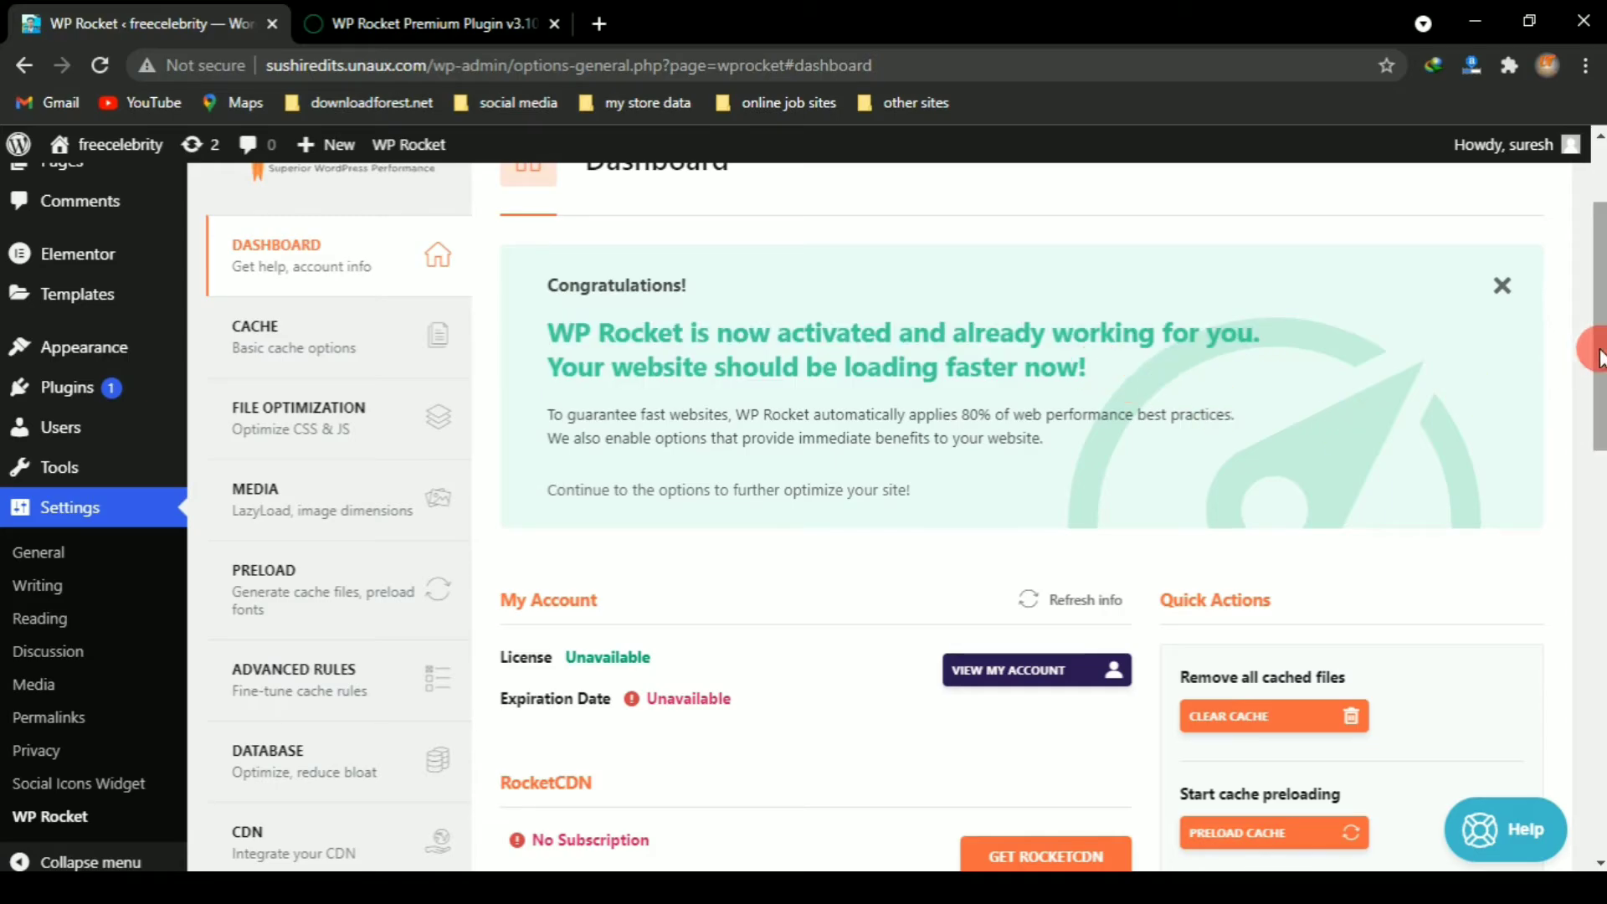
Step: Check the license and expiration date under My Account and clear all of WP Rocket's cached files
left_click_drag(1596, 328, 1598, 412)
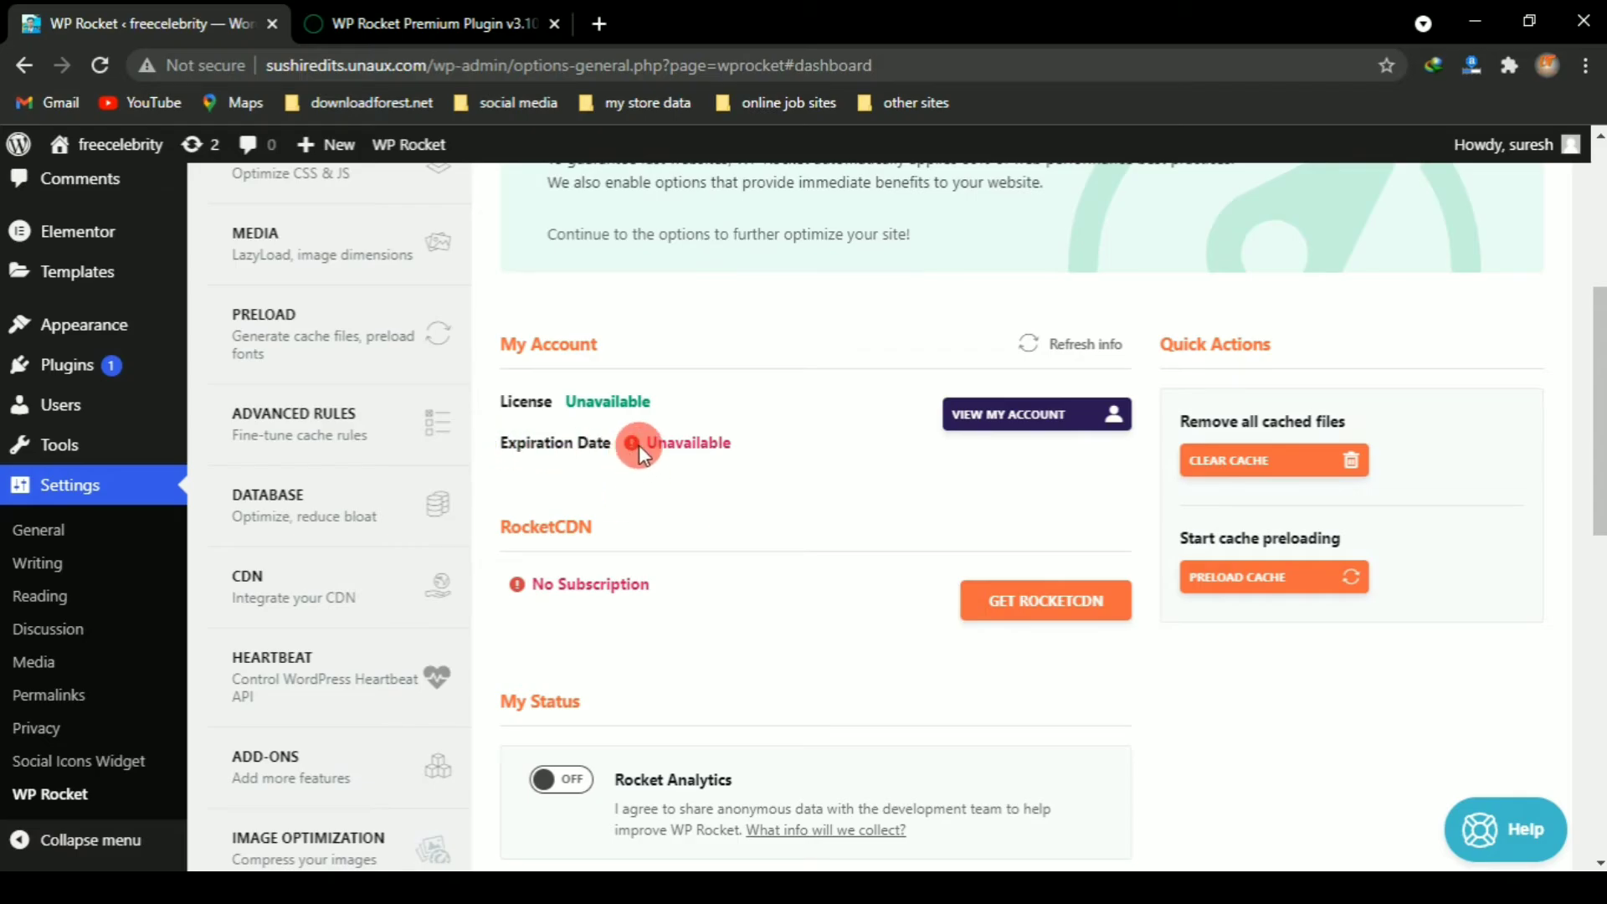
left_click_drag(644, 442, 717, 442)
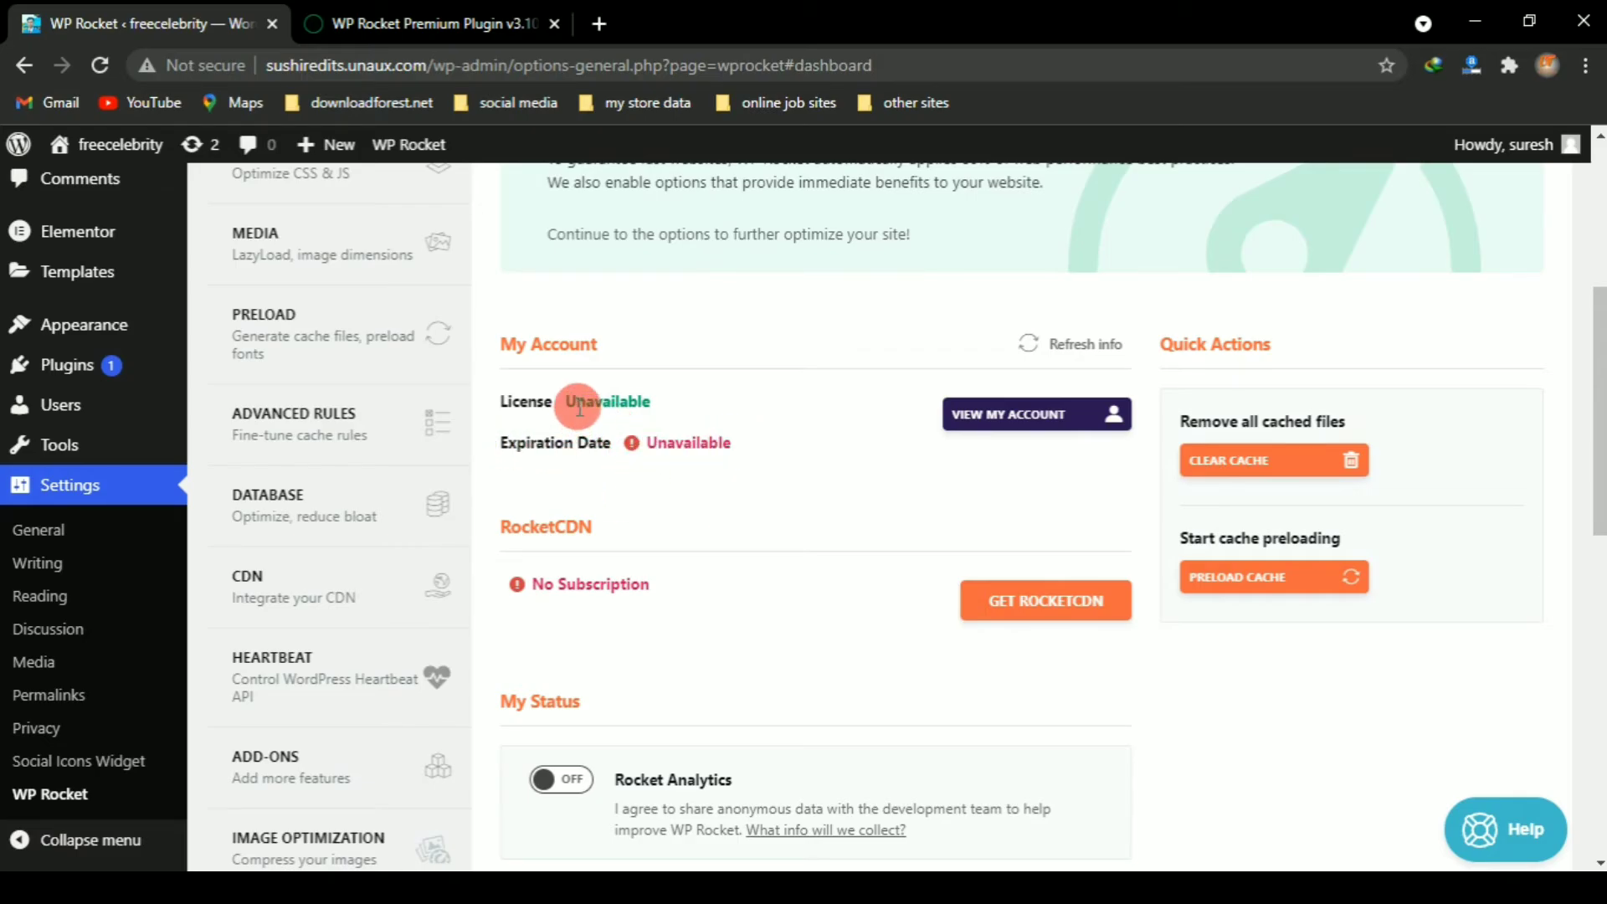
left_click_drag(579, 404, 633, 402)
left_click(655, 399)
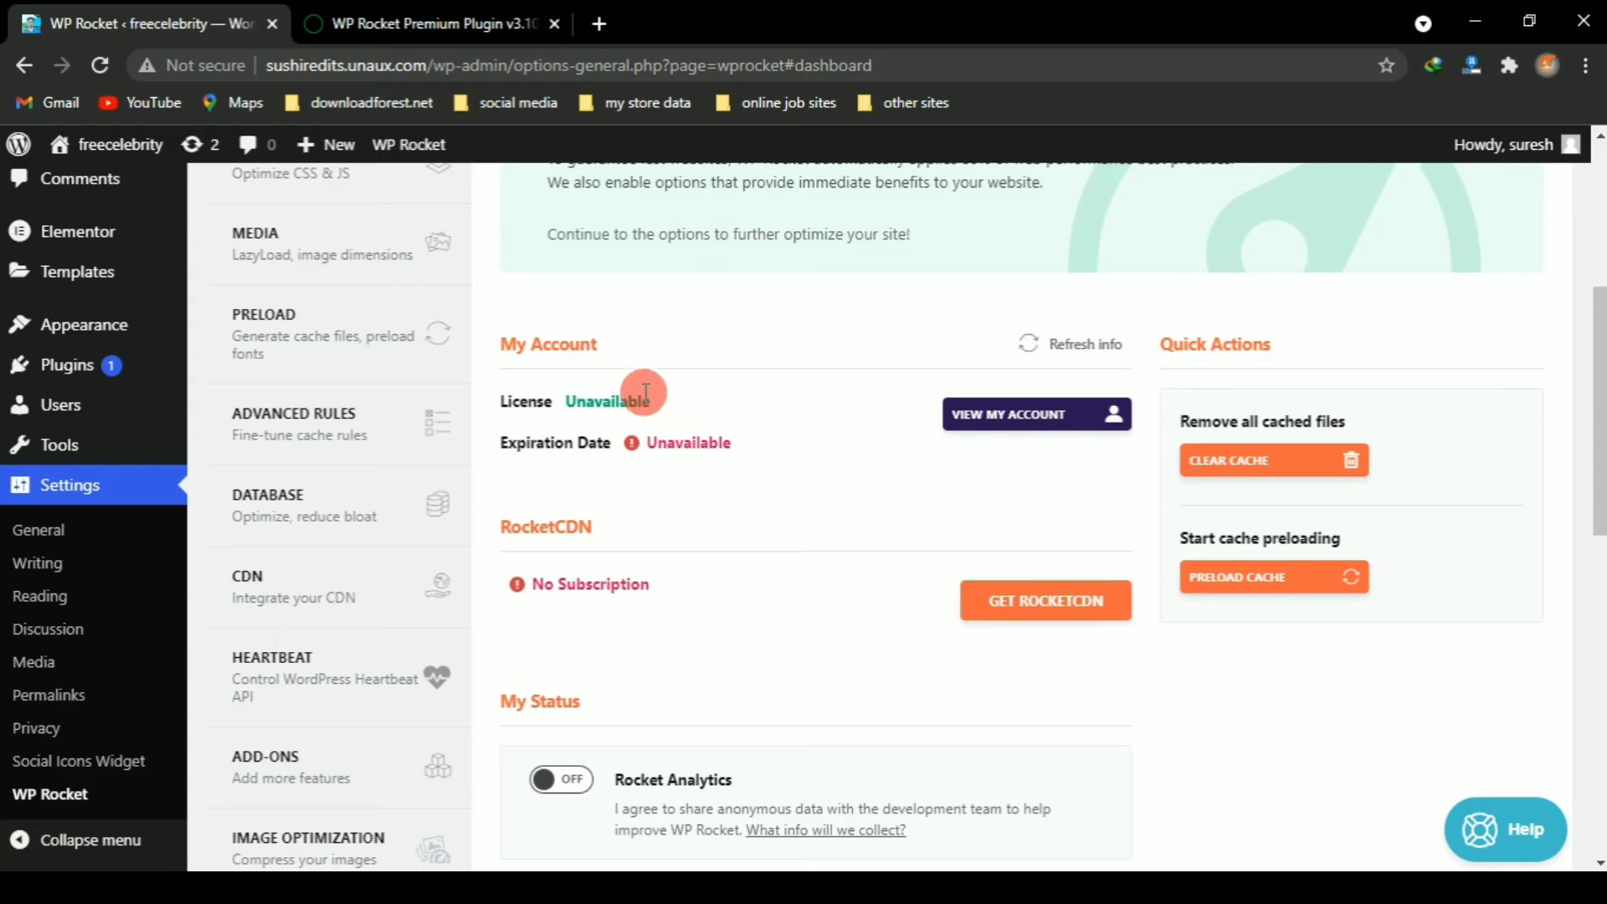
left_click(1334, 461)
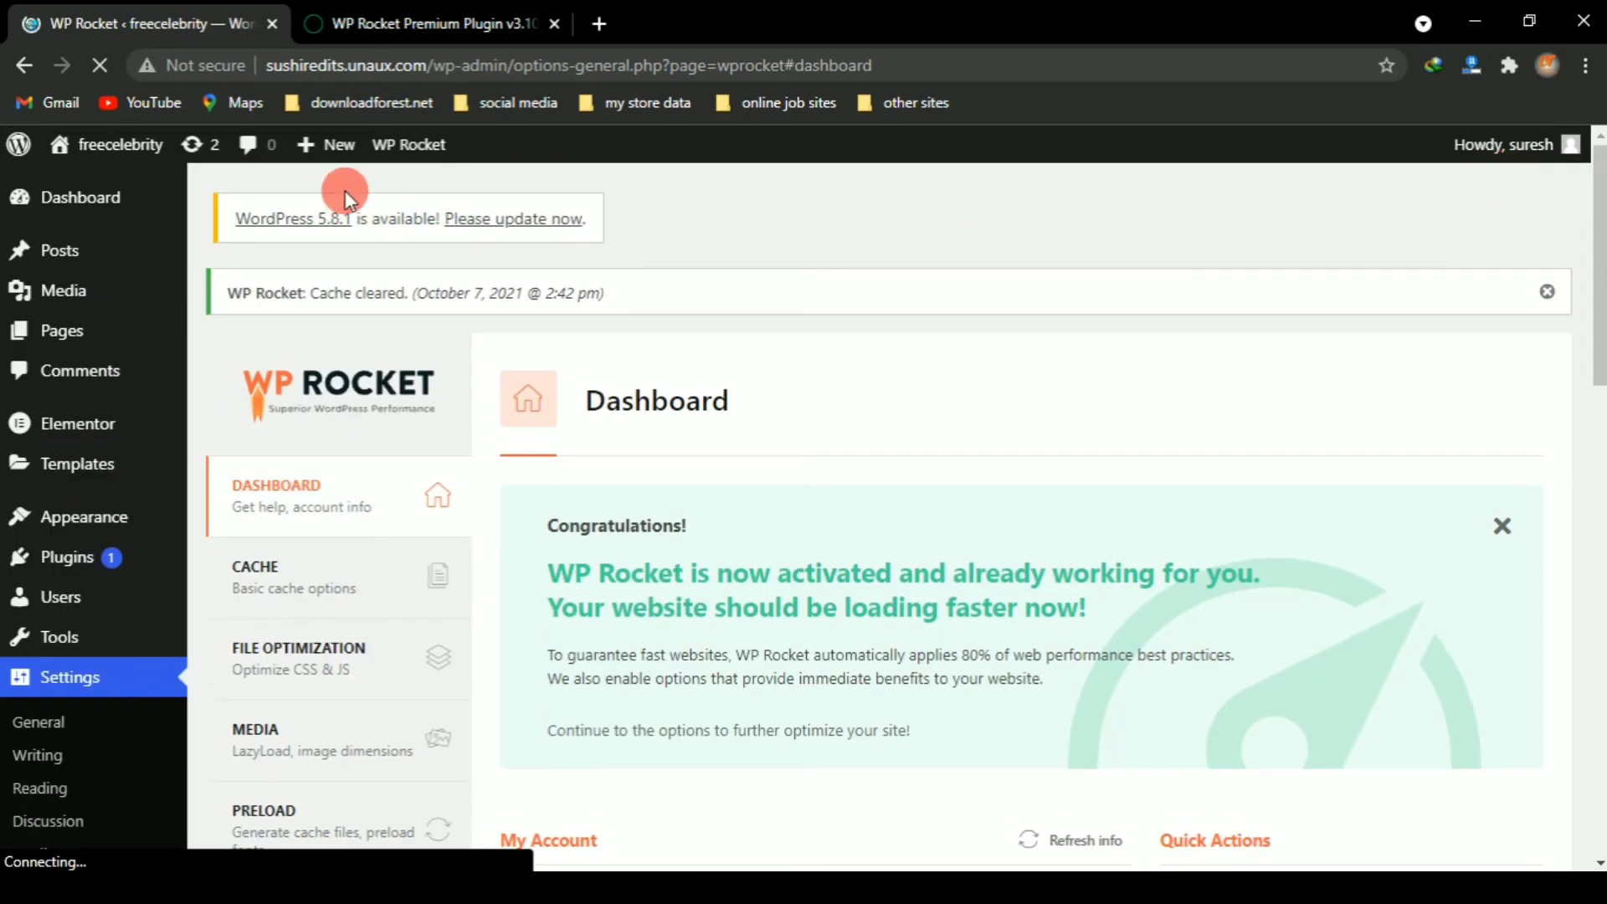
mouse_move(425, 159)
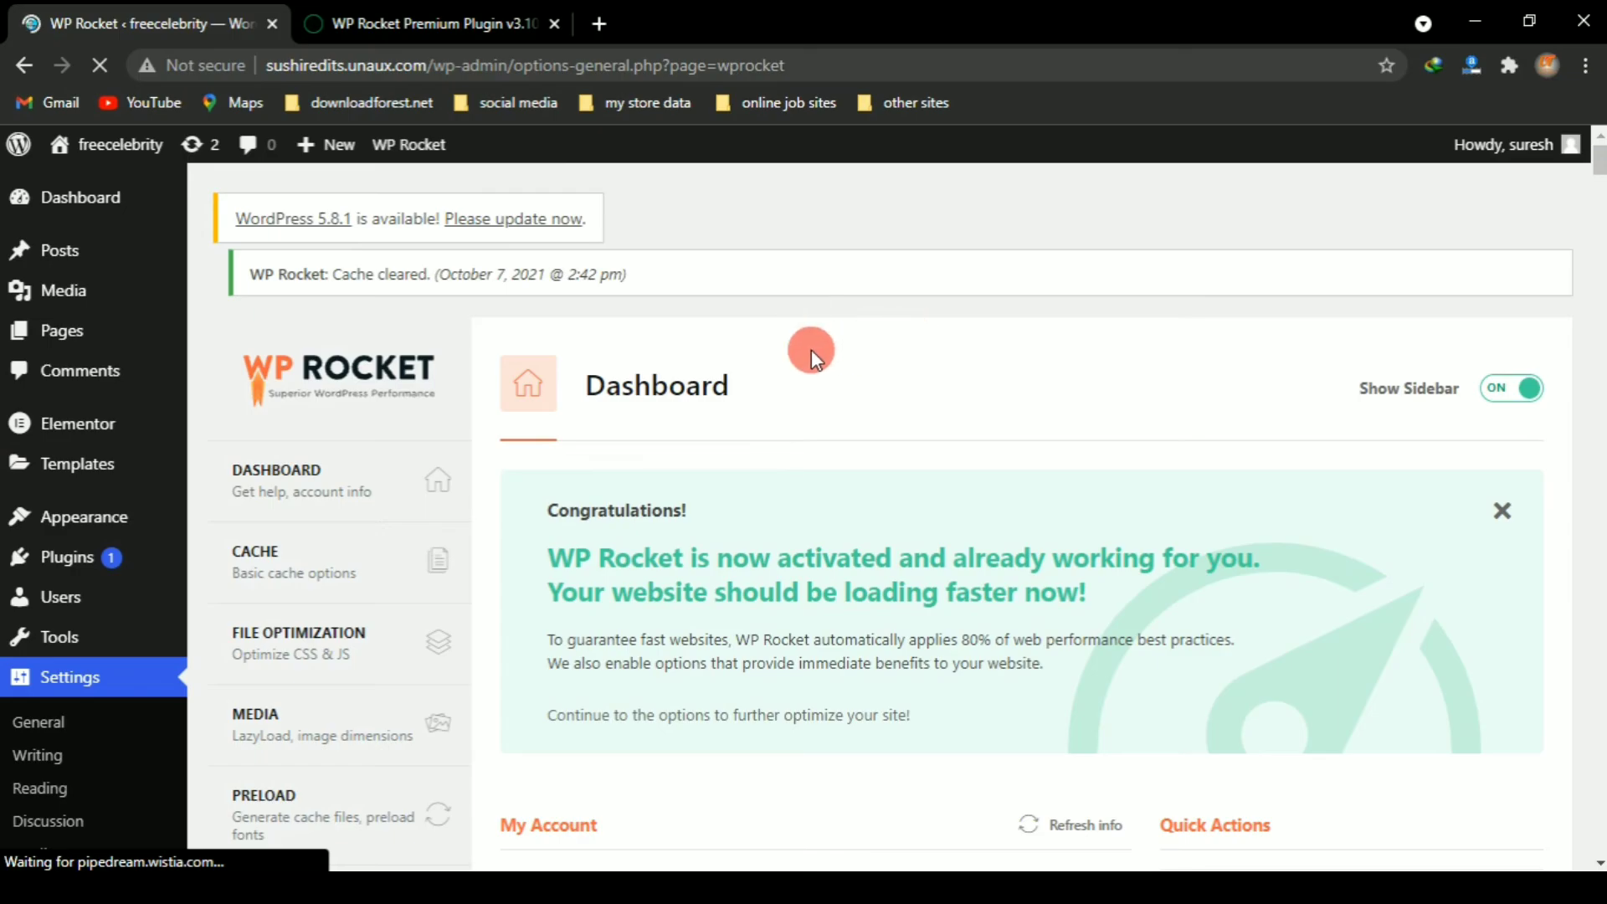
scroll(75, 486, "up", 3)
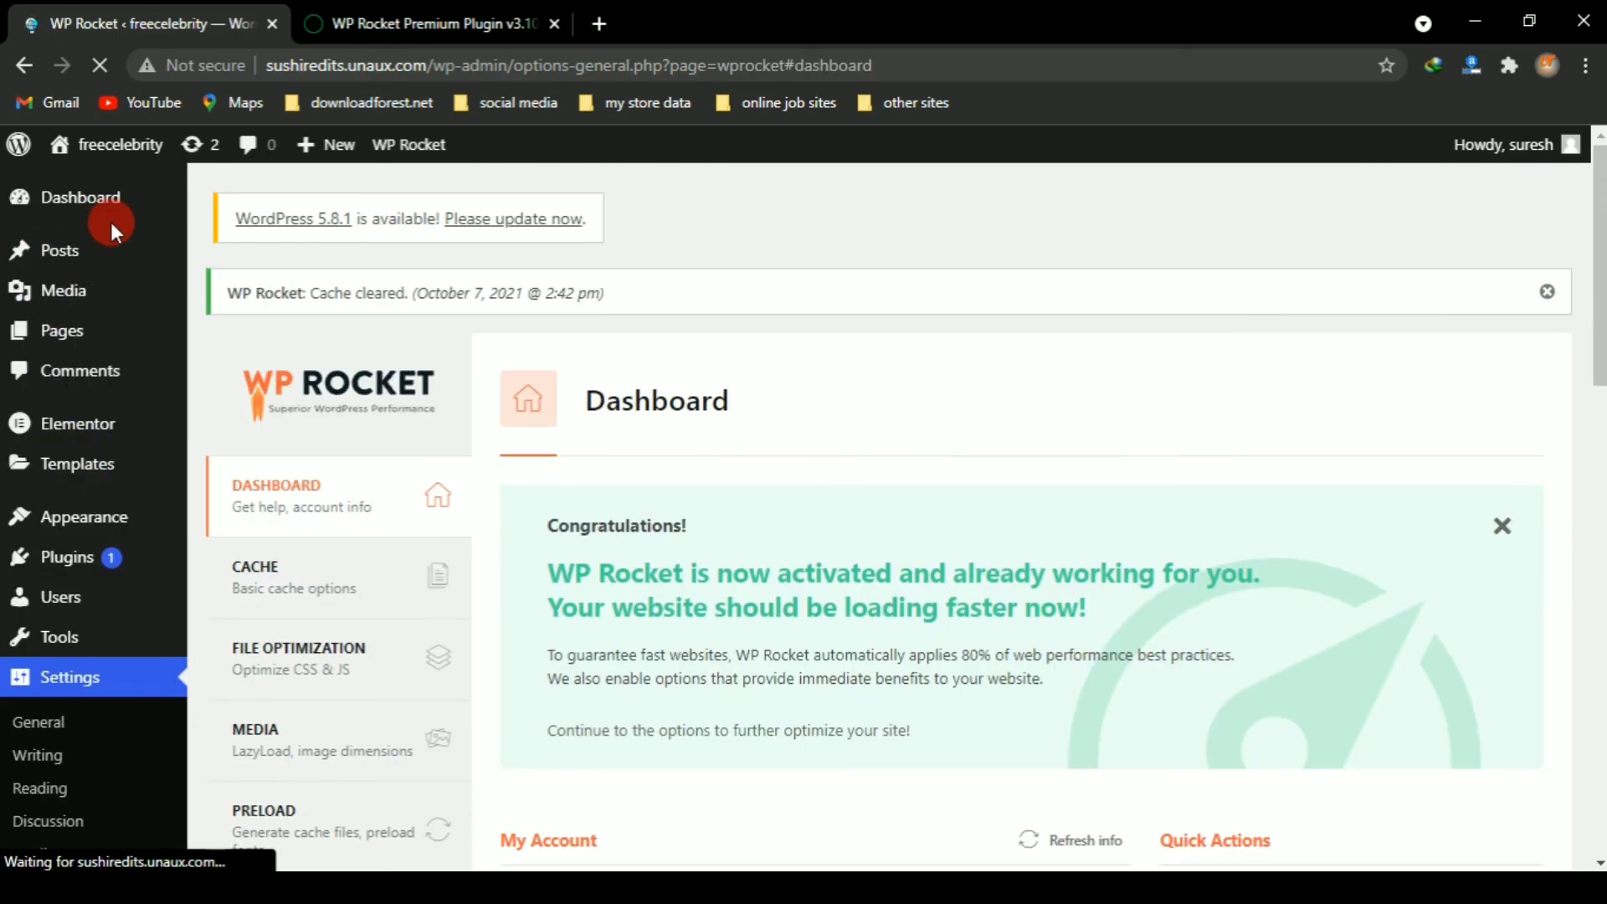
Step: Return to the home page of the WordPress admin dashboard
mouse_move(74, 216)
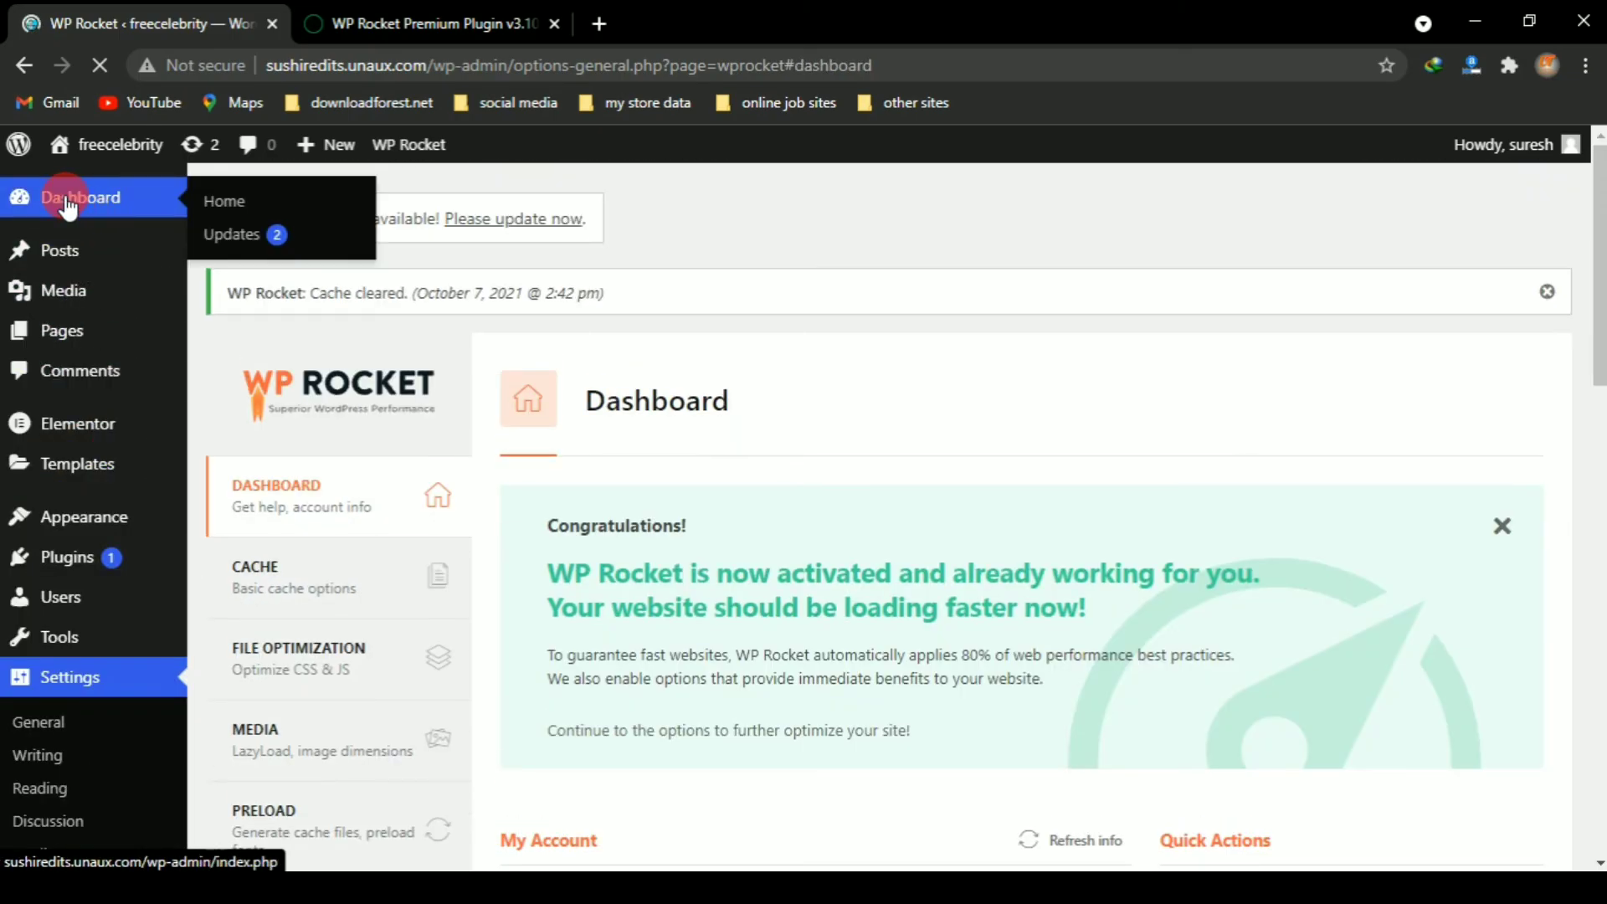
left_click(67, 205)
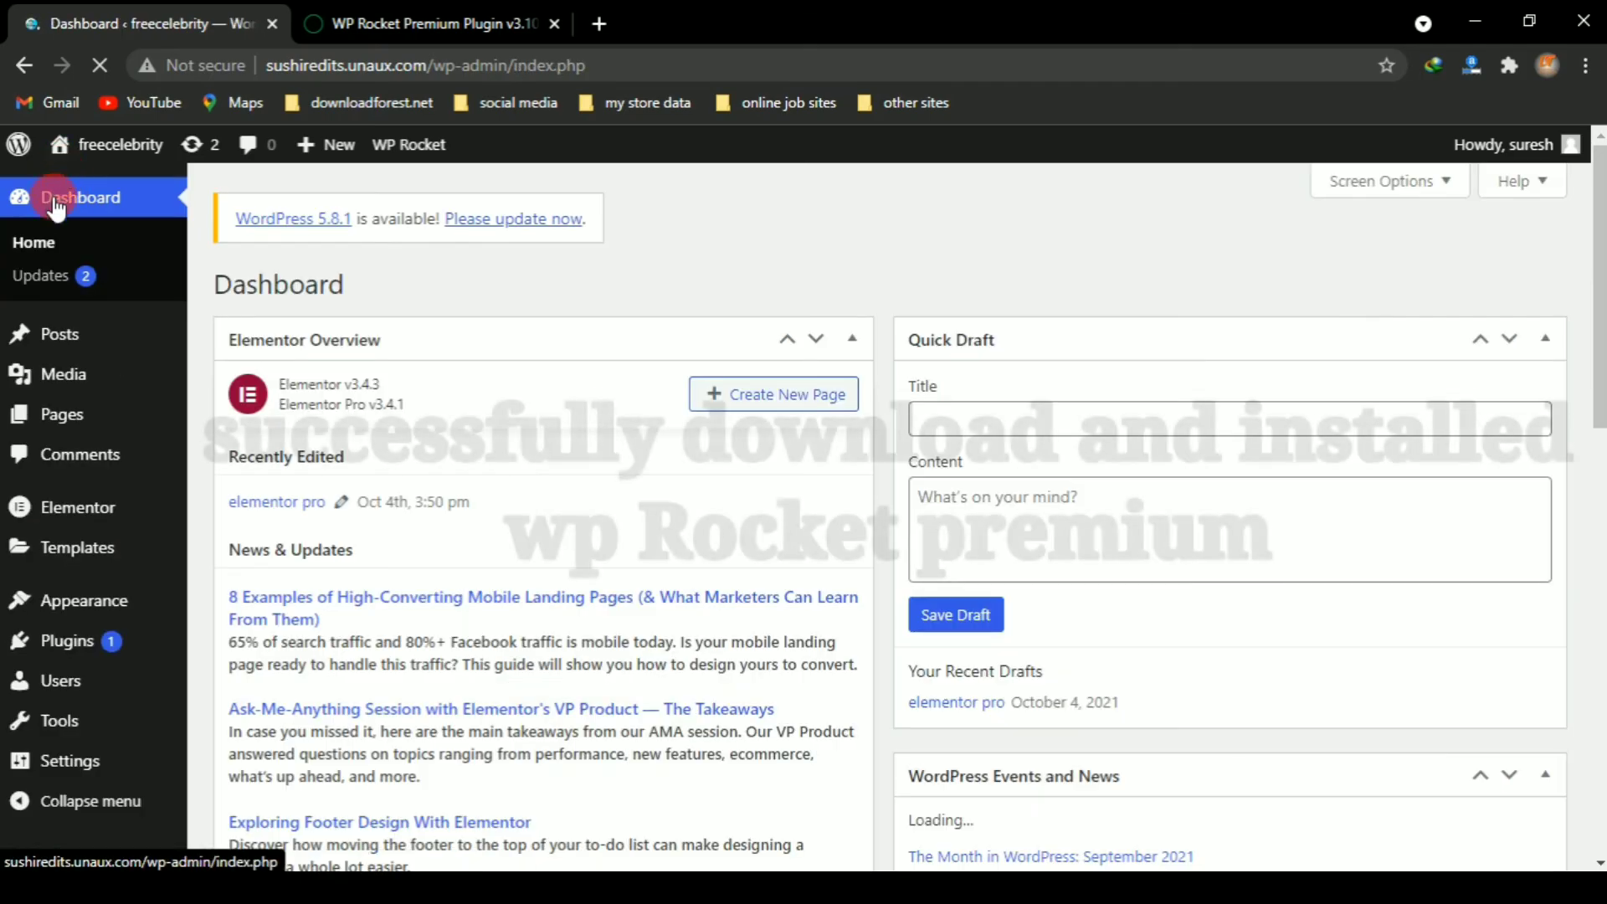
mouse_move(20, 144)
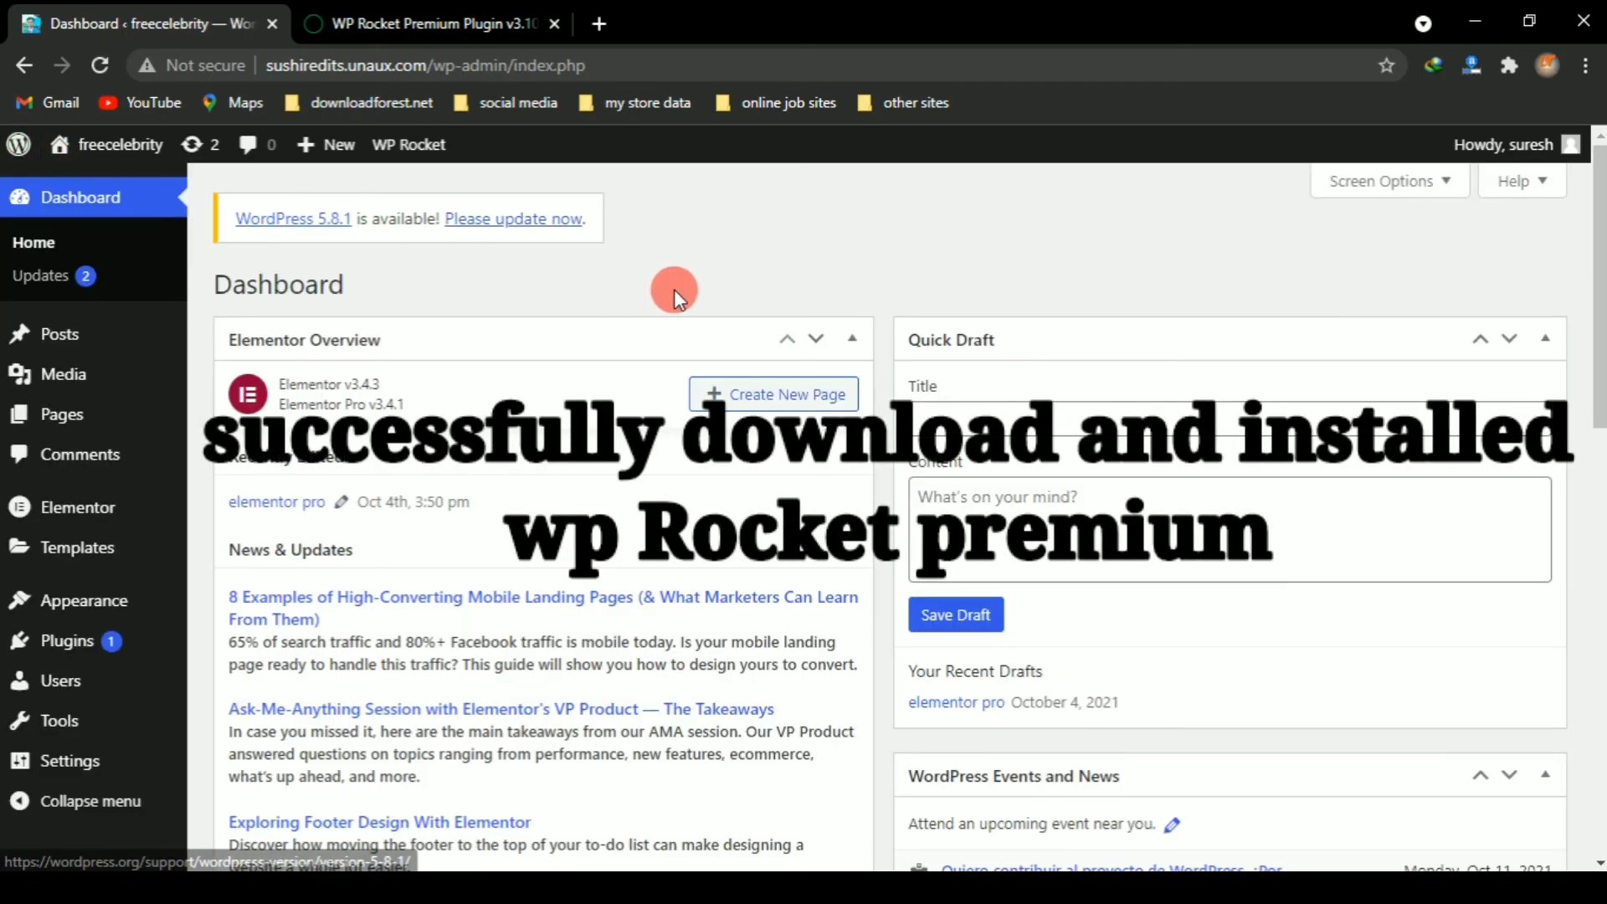